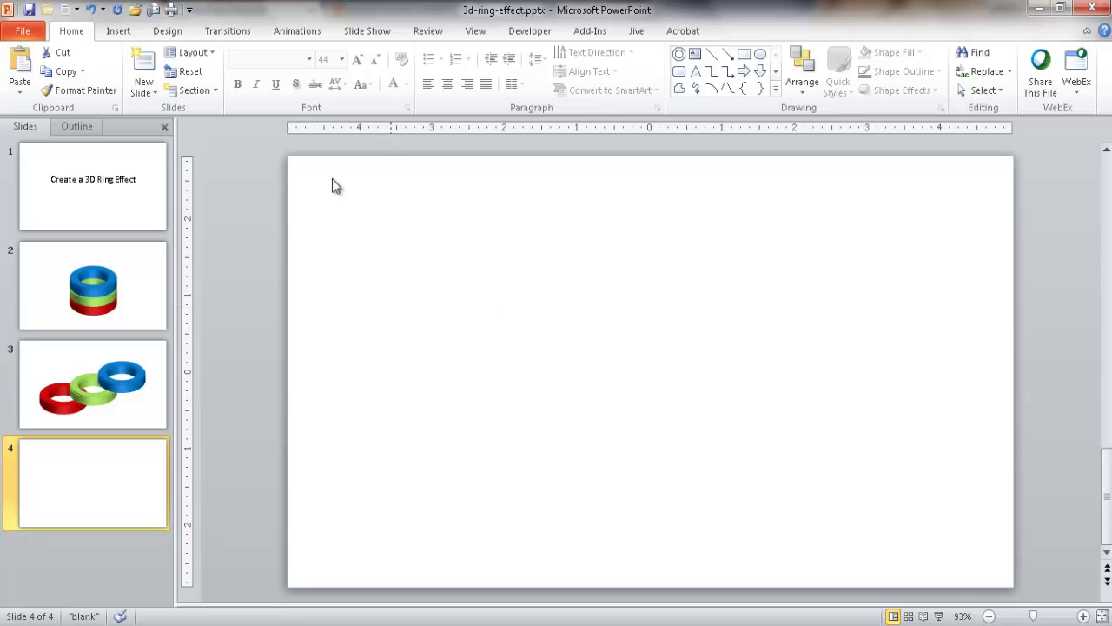
Step: Draw a Donut shape from Basic Shapes in the middle of slide 4
left_click(119, 32)
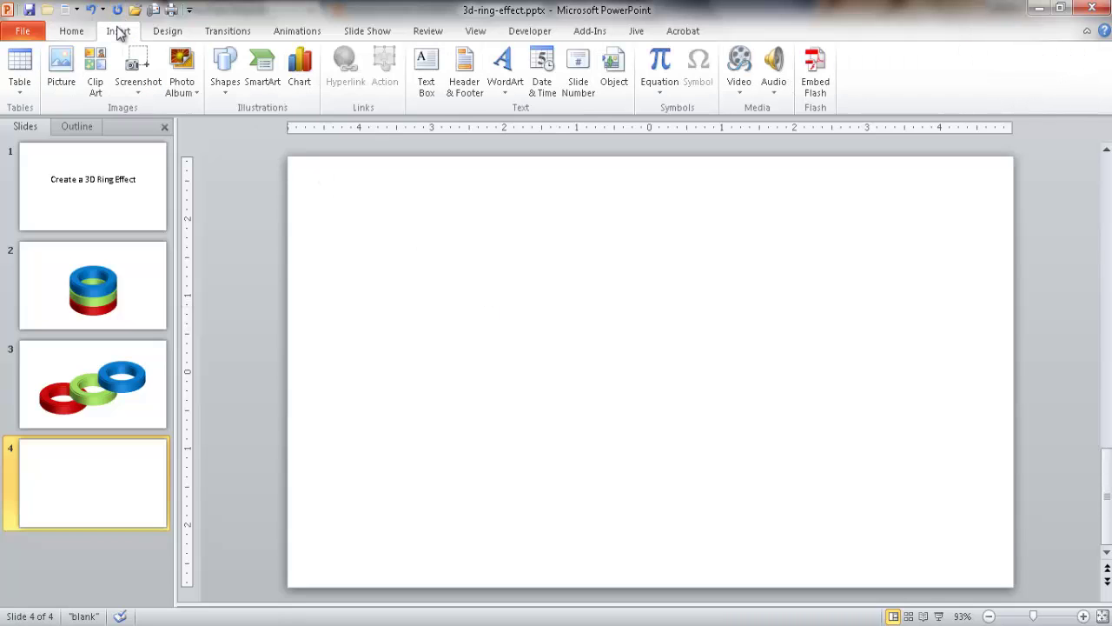
left_click(221, 87)
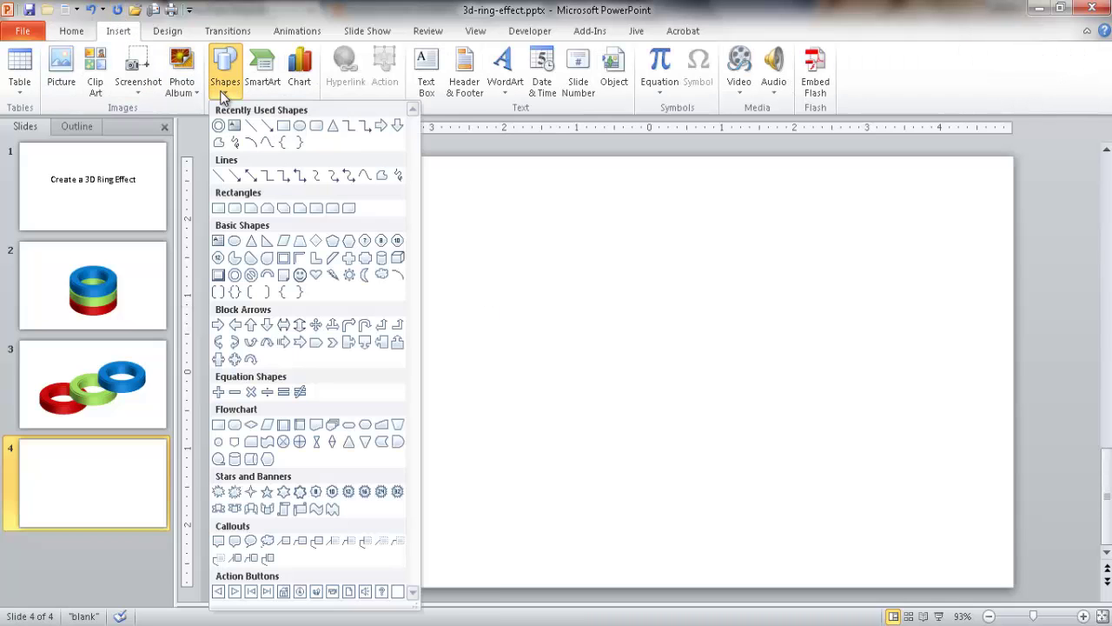
left_click(234, 275)
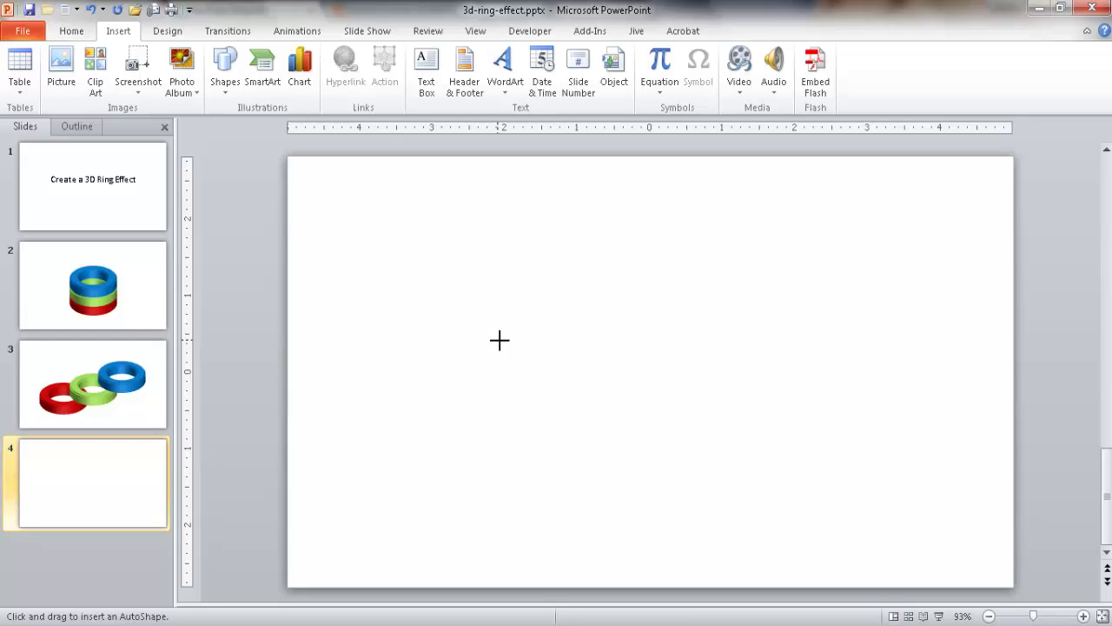
mouse_move(499, 340)
left_mouse_down()
mouse_move(651, 425)
mouse_move(748, 445)
mouse_move(707, 335)
mouse_move(709, 304)
left_mouse_up()
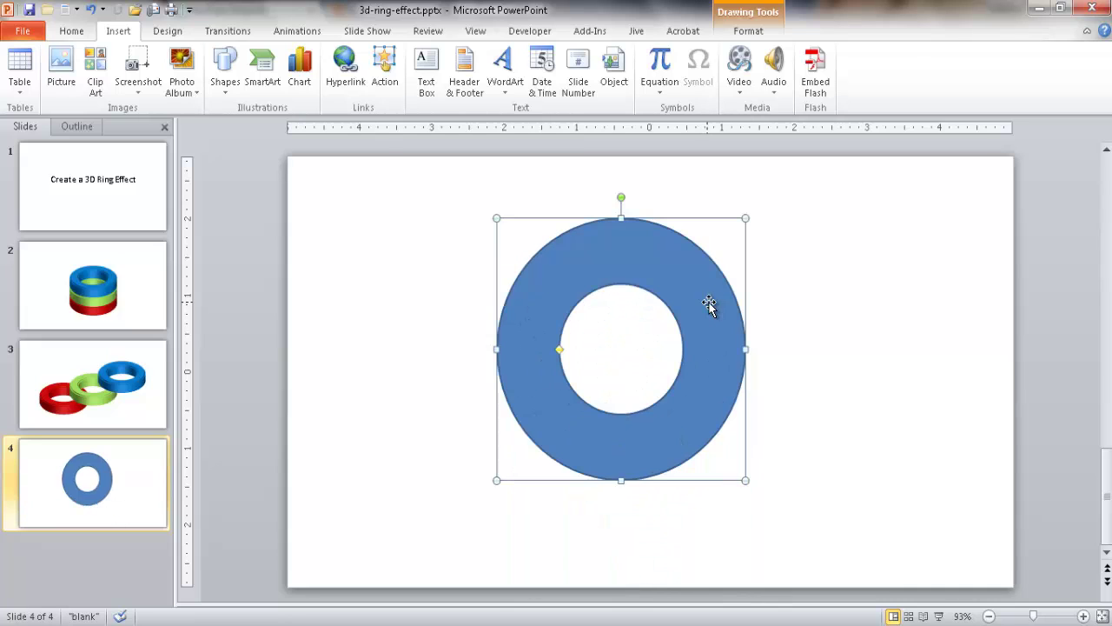
Step: Apply the Off Axis 1 Top 3-D rotation preset to the donut in Format Shape
right_click(709, 304)
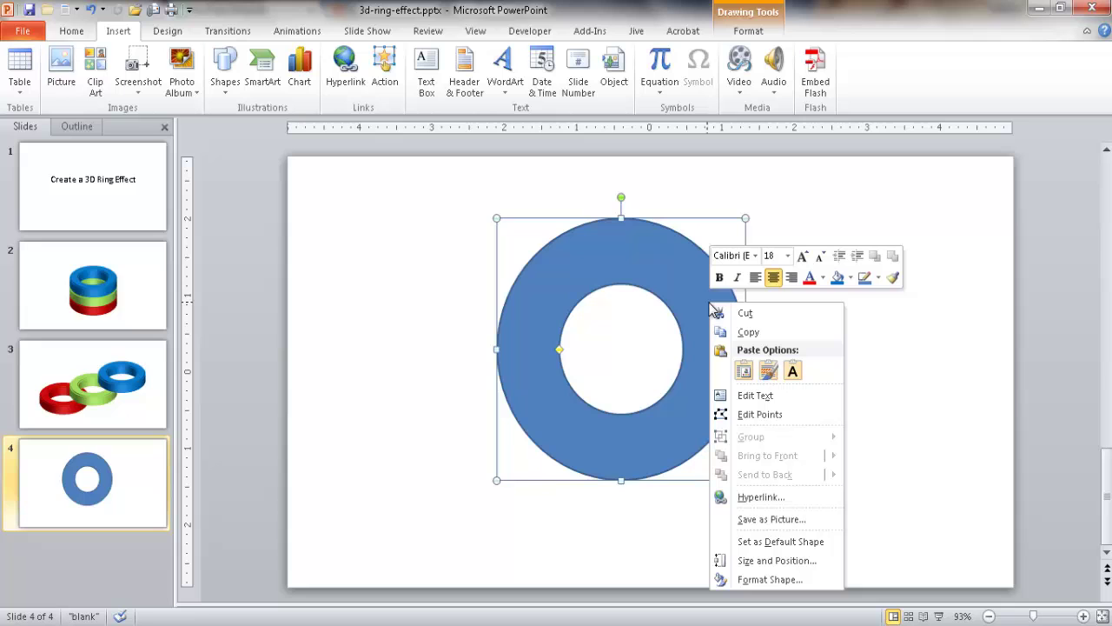
left_click(804, 588)
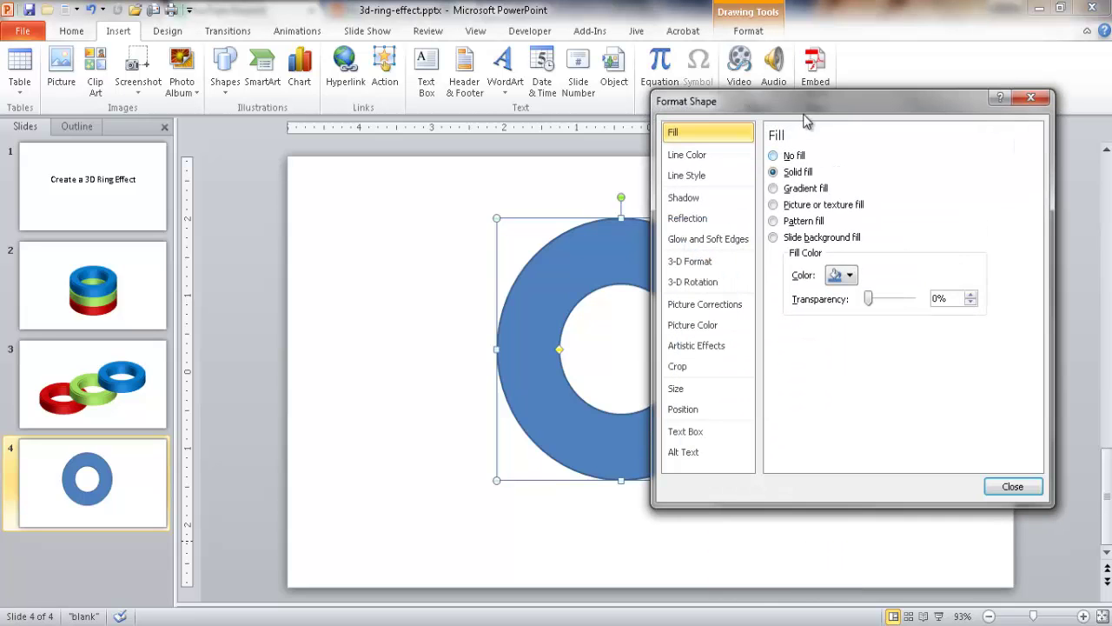
left_click_drag(835, 88, 889, 103)
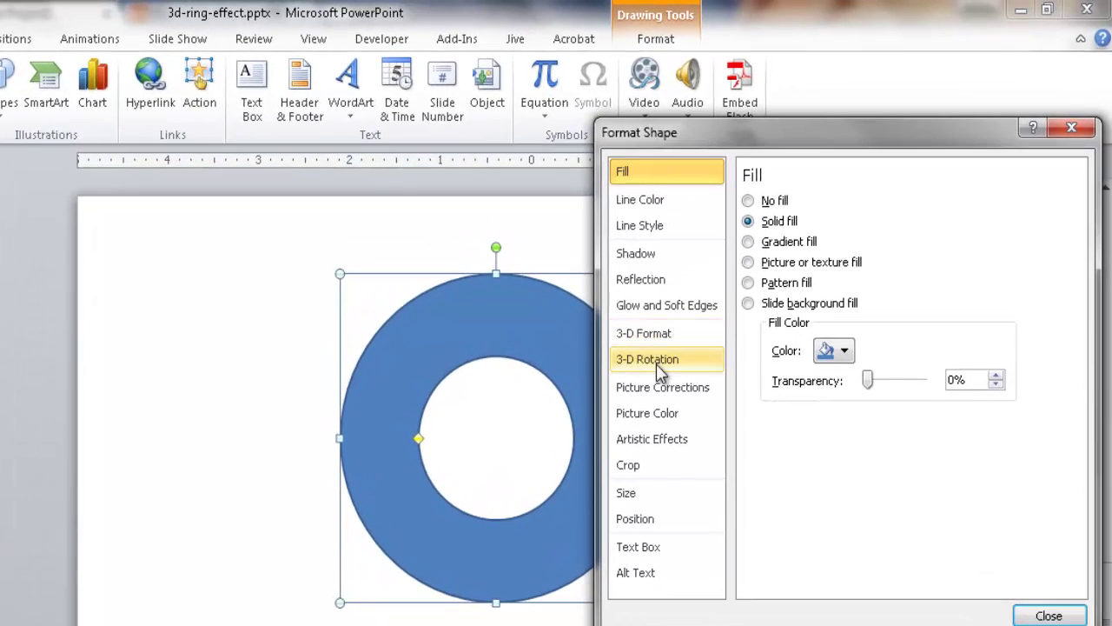
left_click(656, 364)
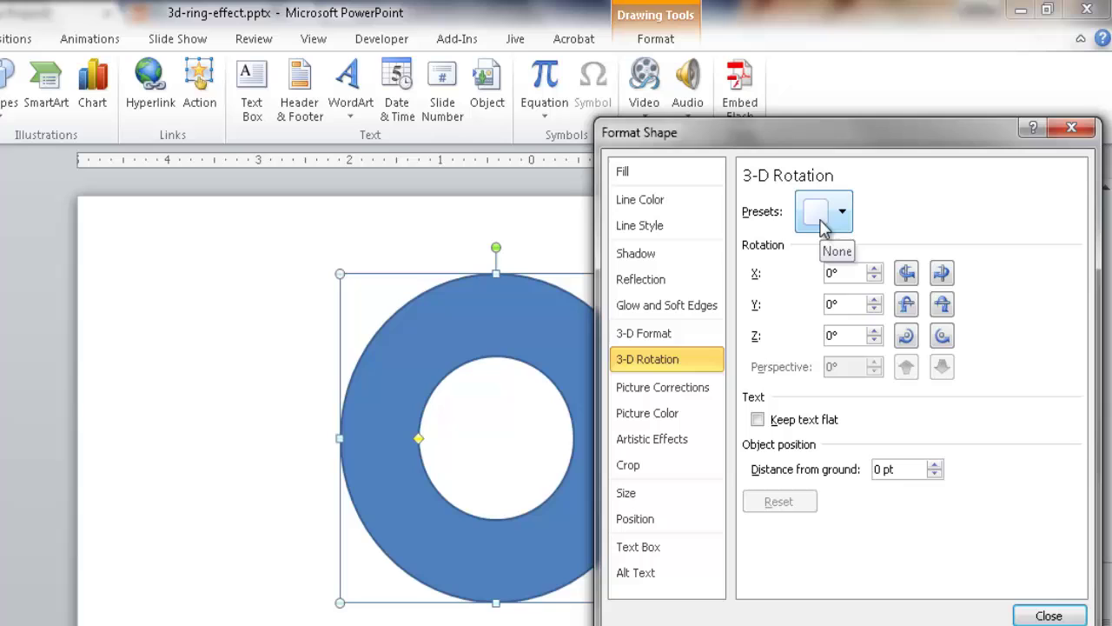
left_click(826, 217)
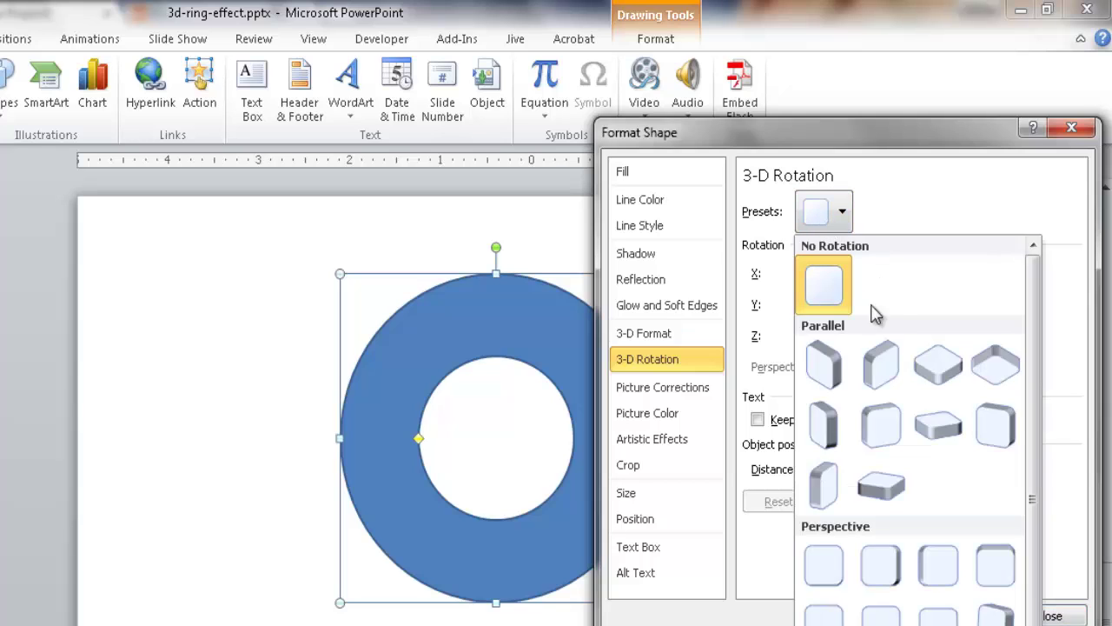
left_click(932, 429)
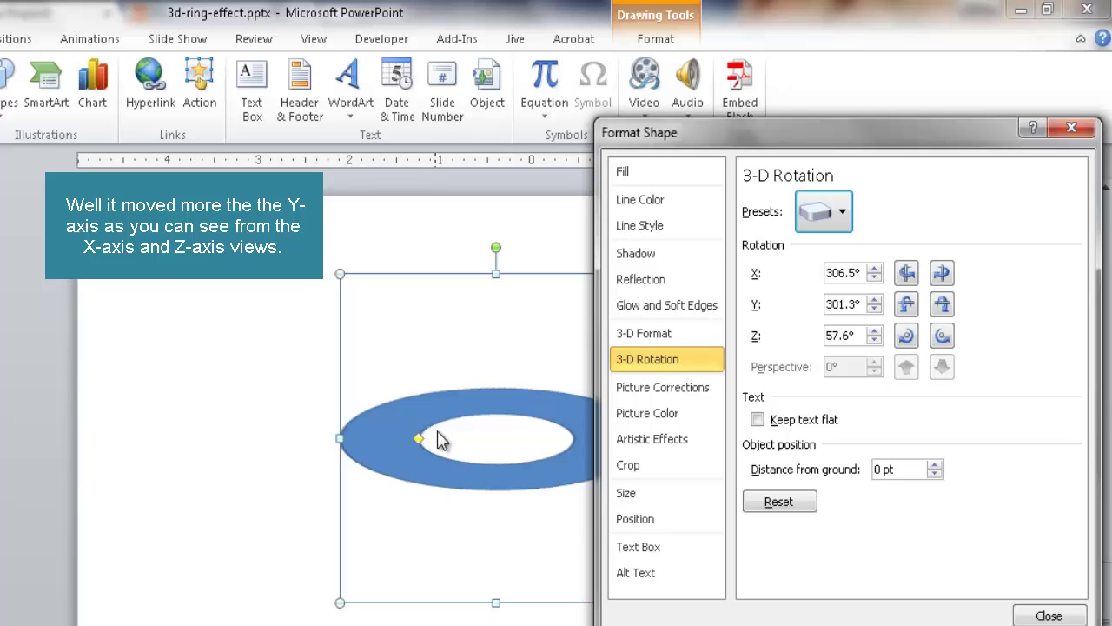
Step: Give the ring a top bevel in the 3-D Format settings
left_click(657, 340)
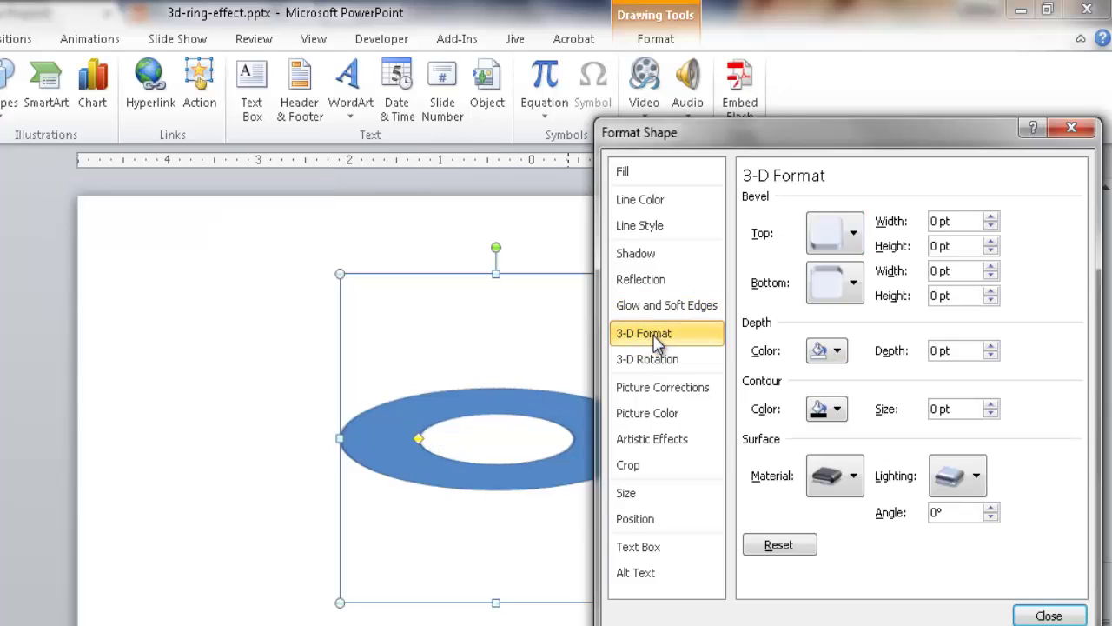
left_click(841, 241)
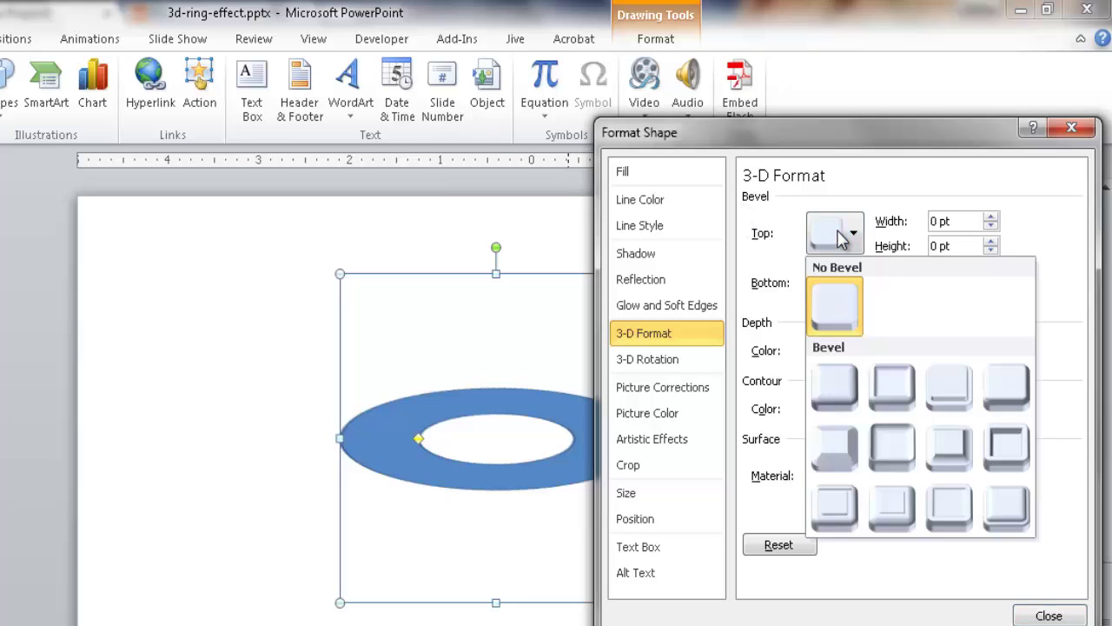
left_click(950, 387)
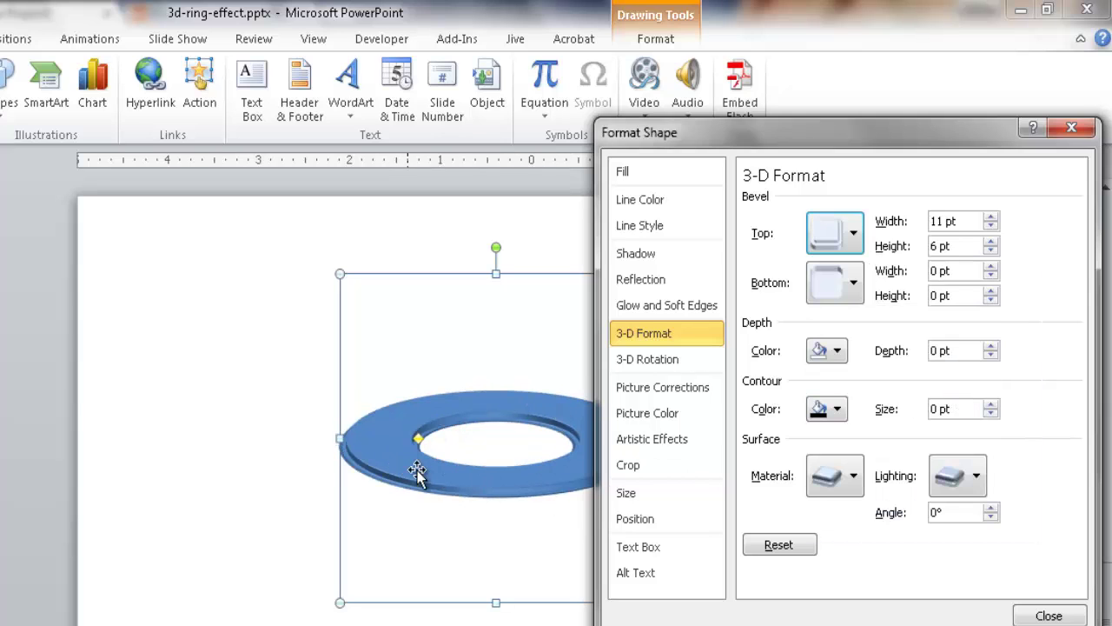
left_click(495, 495)
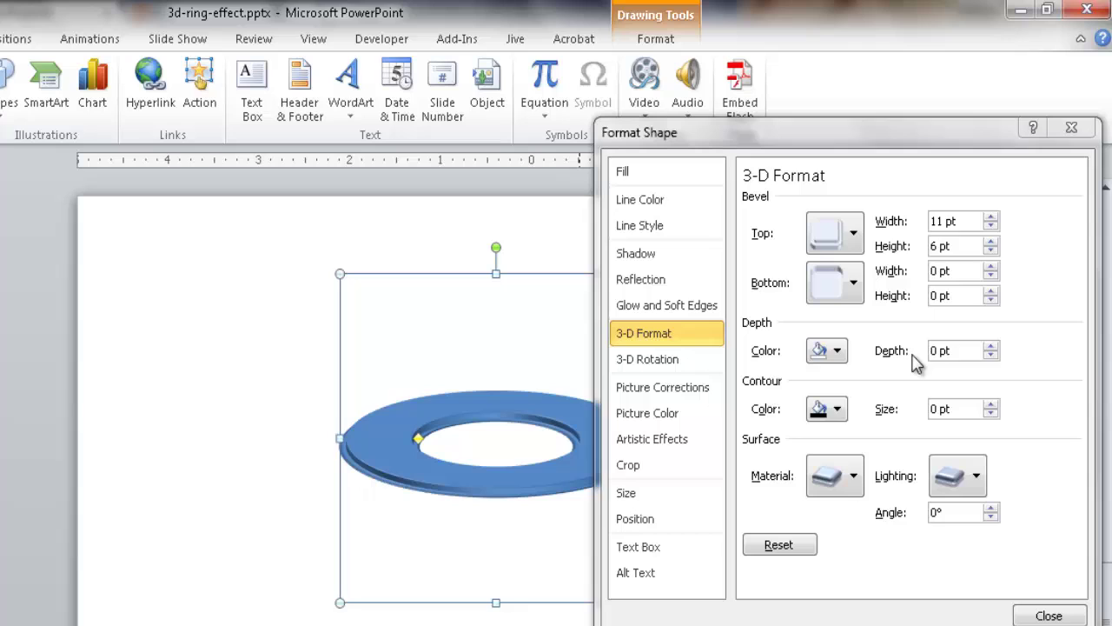
Step: Raise the ring's depth to 32 pt and add a matching bottom bevel
left_click(992, 346)
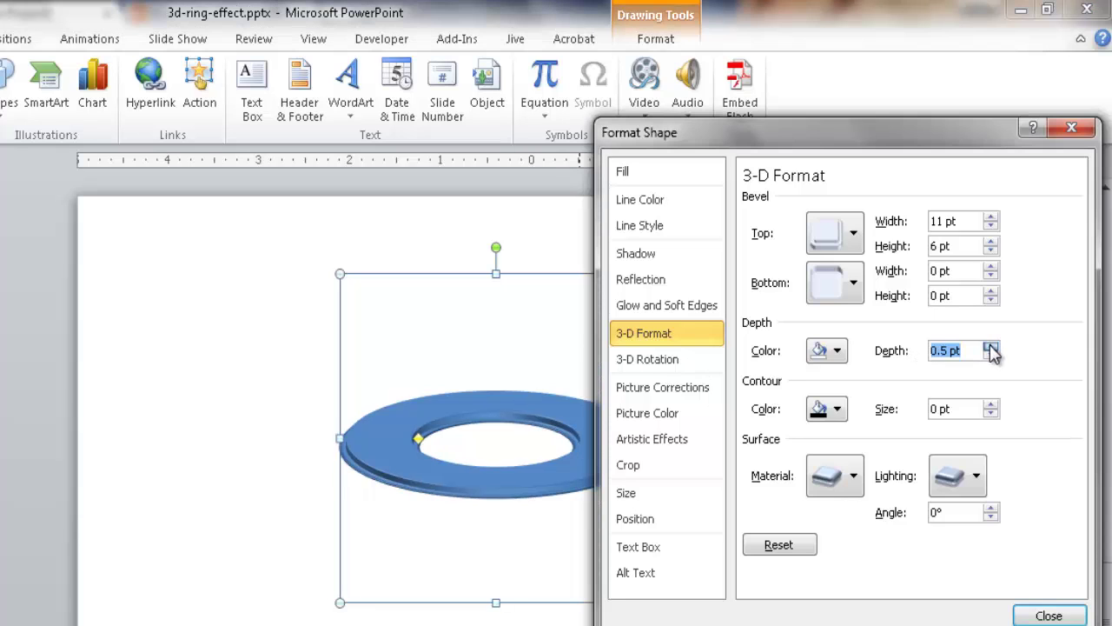
left_click(991, 346)
left_click(991, 346)
left_click(992, 346)
left_click_drag(991, 348, 991, 347)
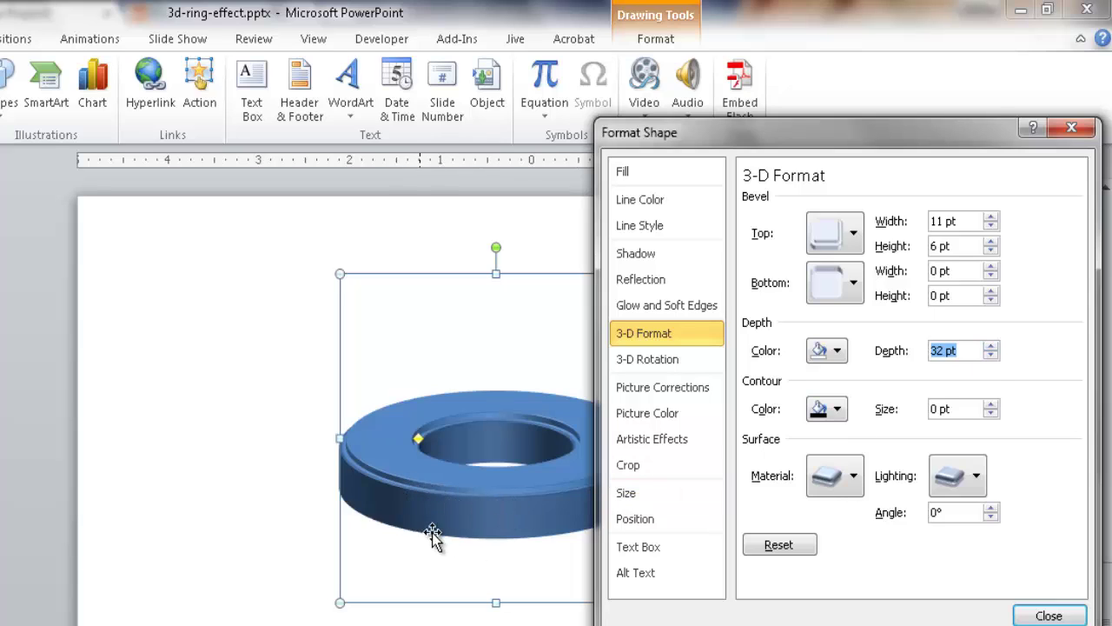
left_click(828, 292)
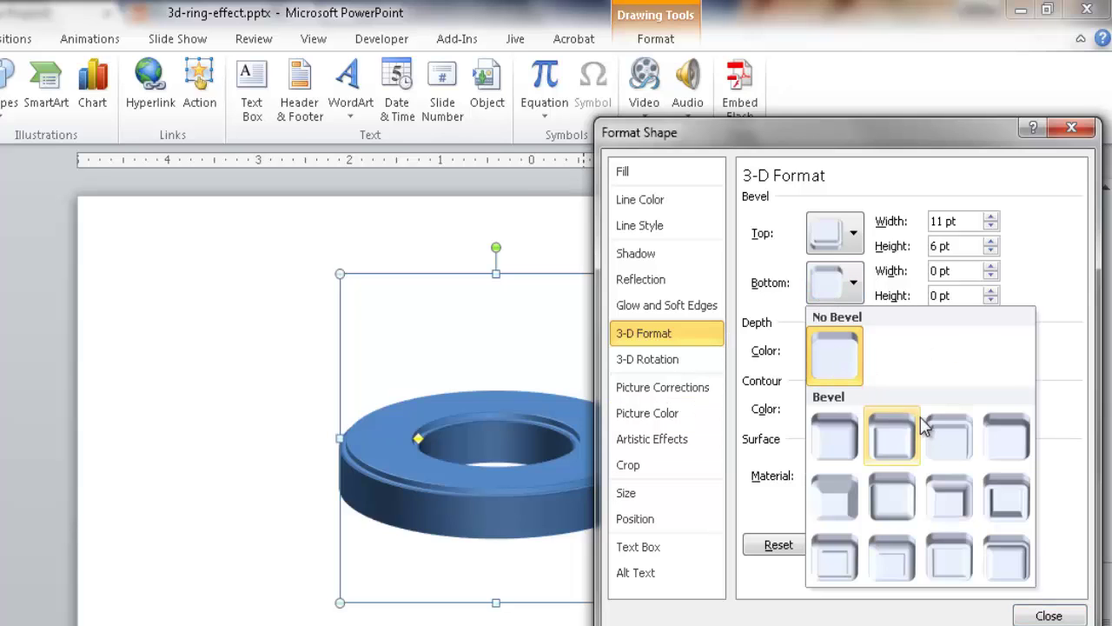
left_click(953, 451)
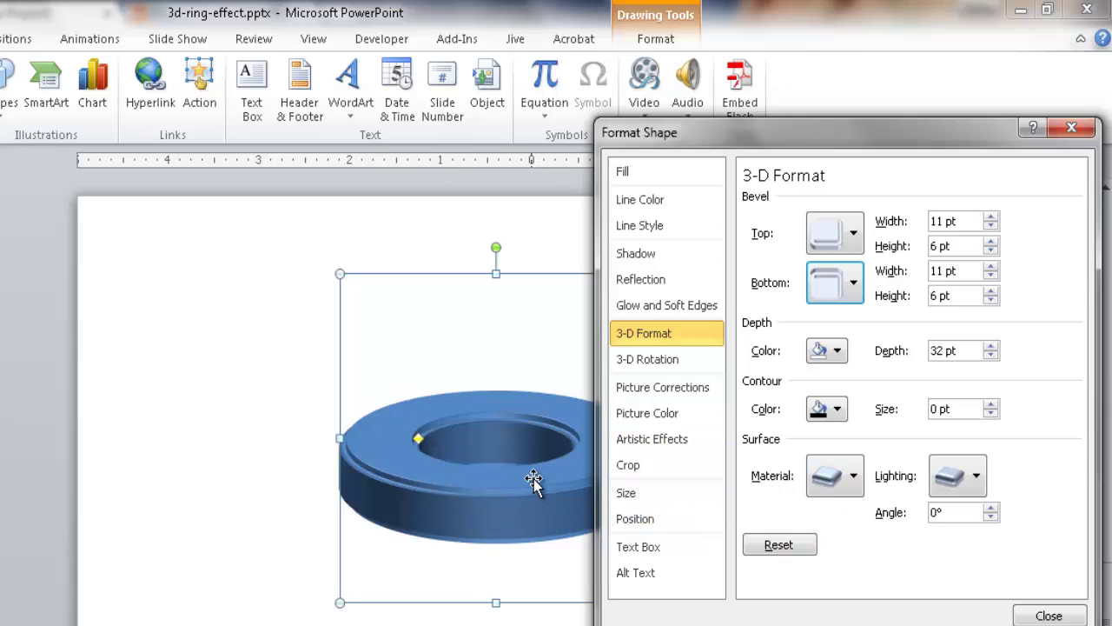
Step: Set the ring's fill and line colour to standard Orange, then close Format Shape
left_click(623, 171)
left_click(830, 352)
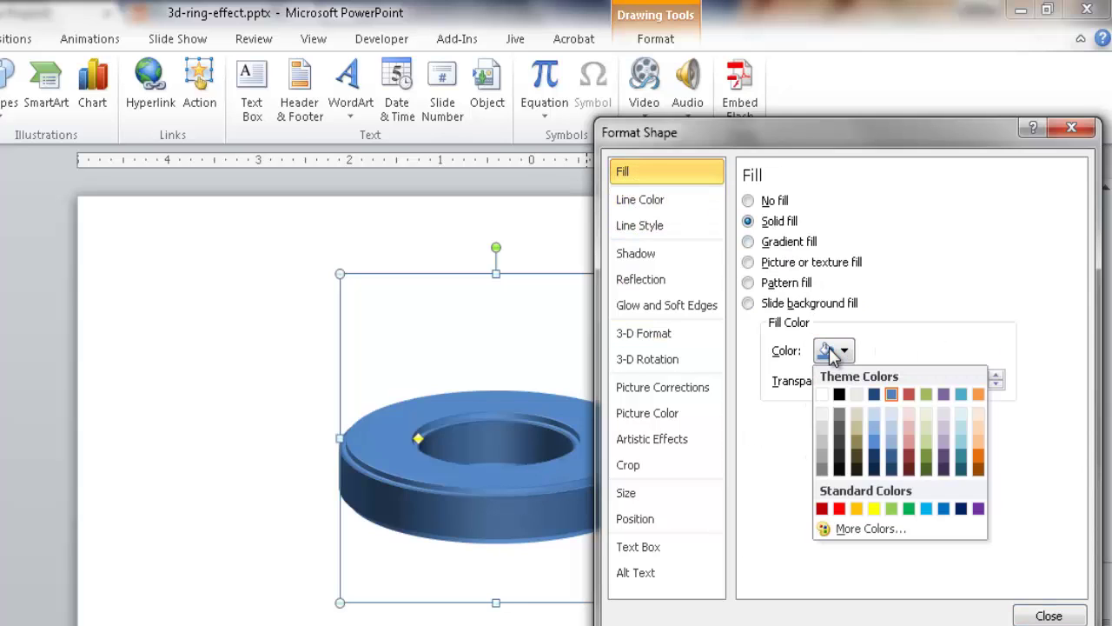
left_click(857, 508)
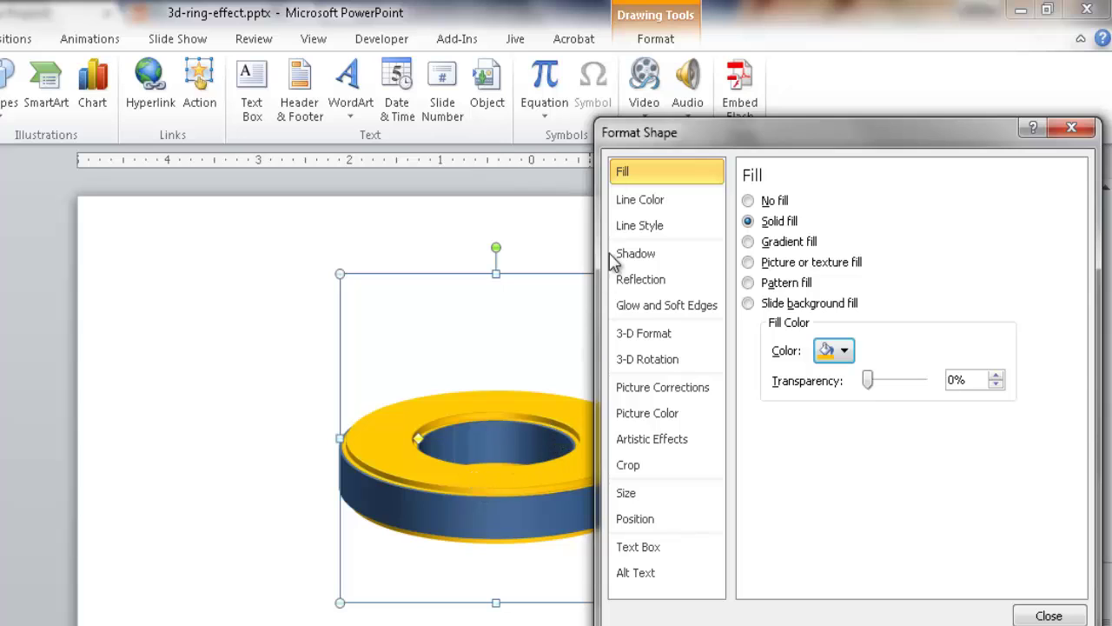
left_click(627, 207)
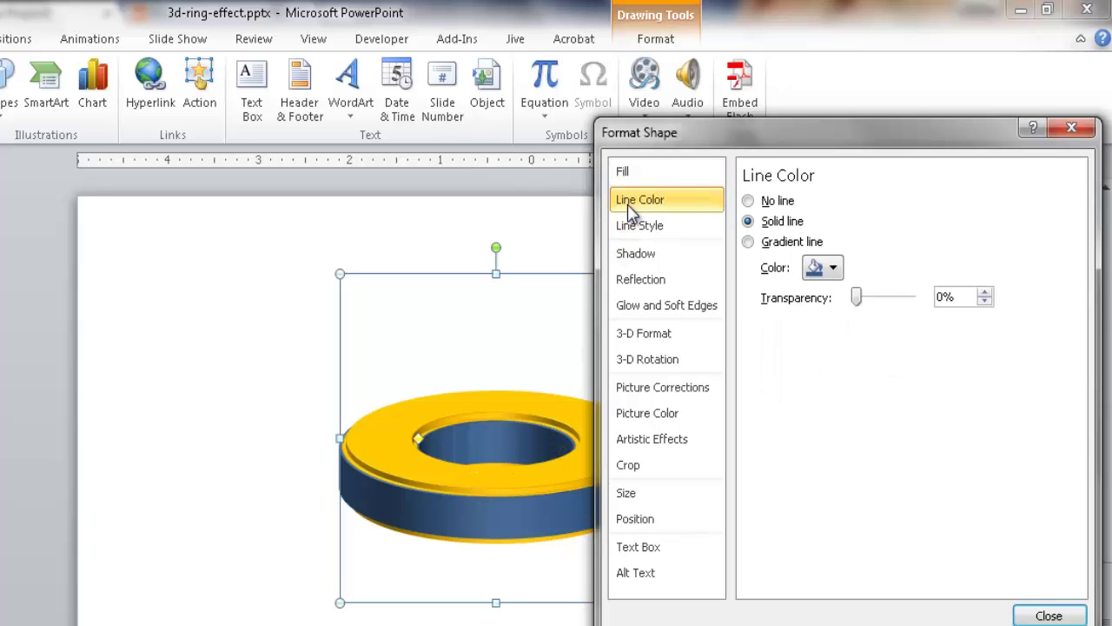
left_click(831, 269)
left_click(845, 425)
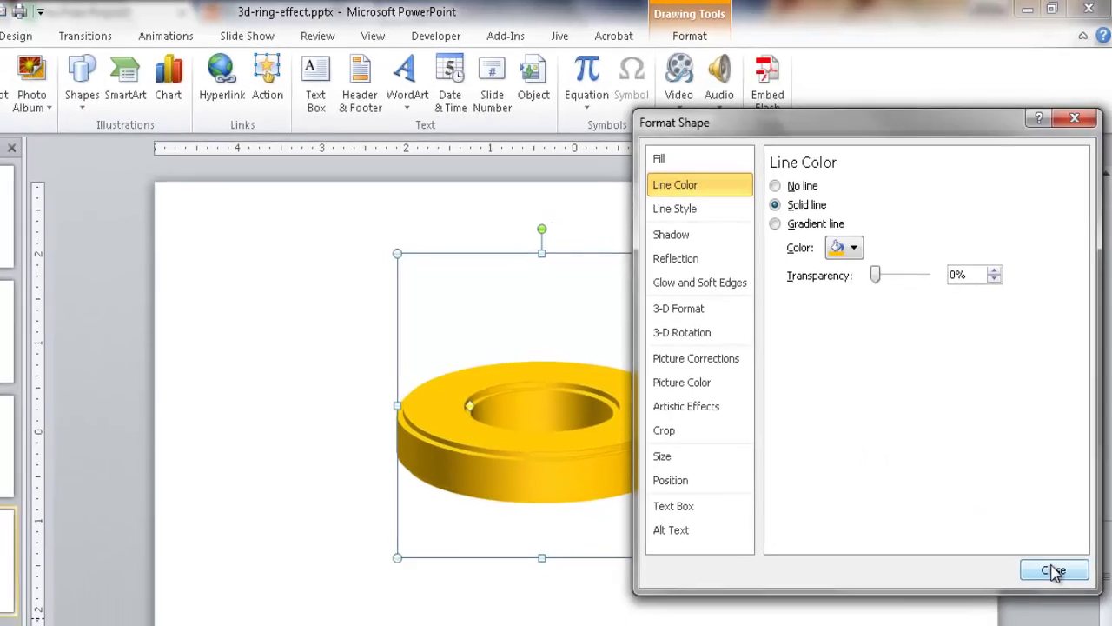
left_click(1048, 614)
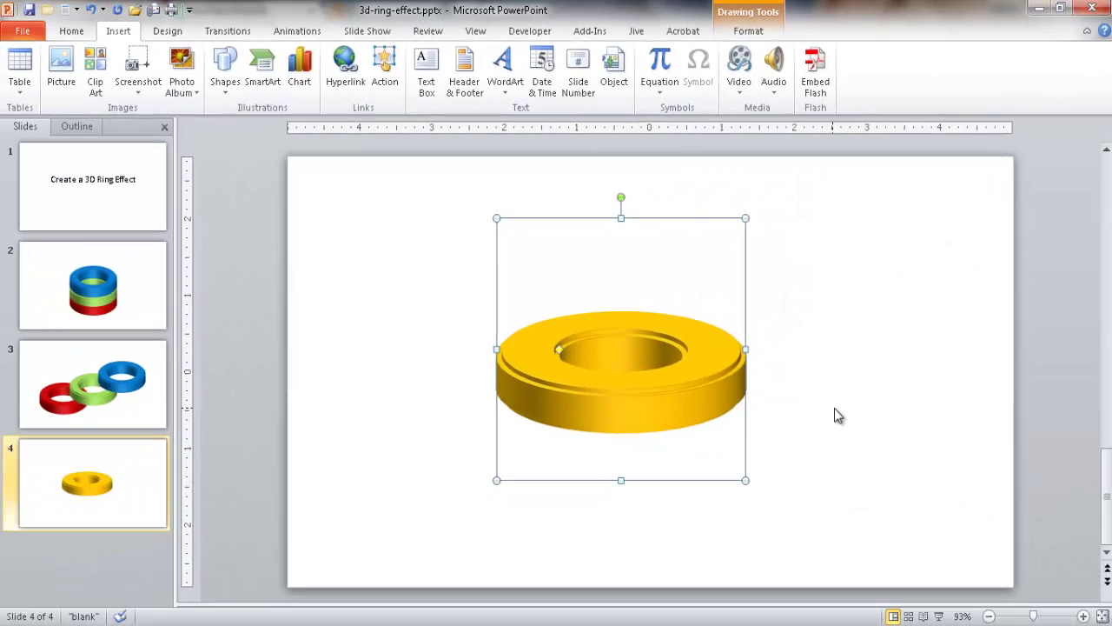
Step: Drag the donut's yellow adjustment handle to enlarge the ring's inner hole
left_click(825, 422)
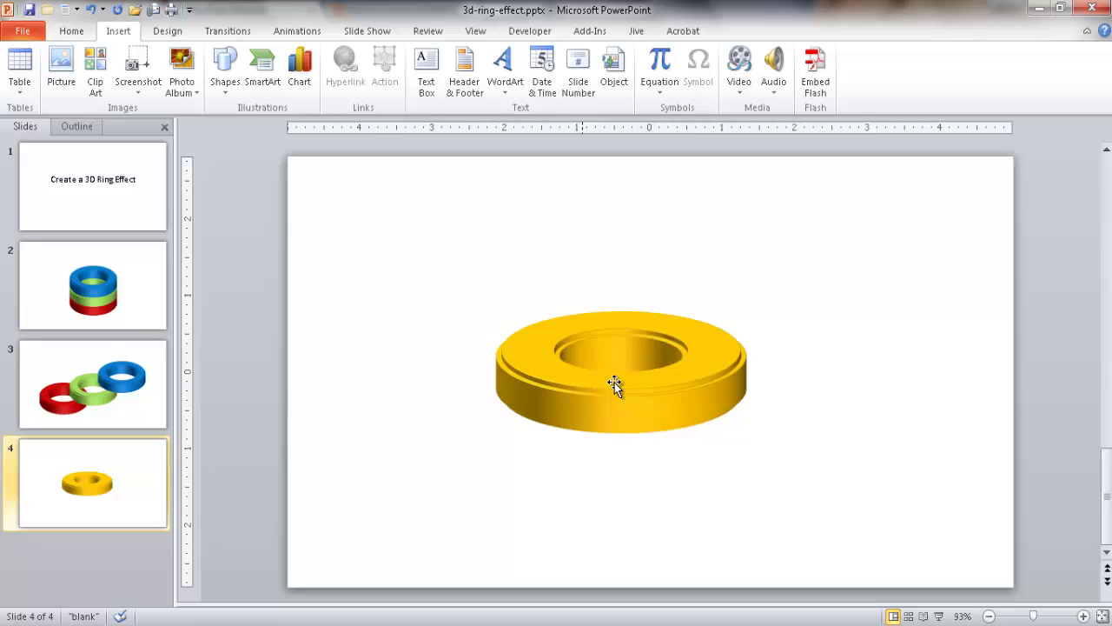
left_click(594, 356)
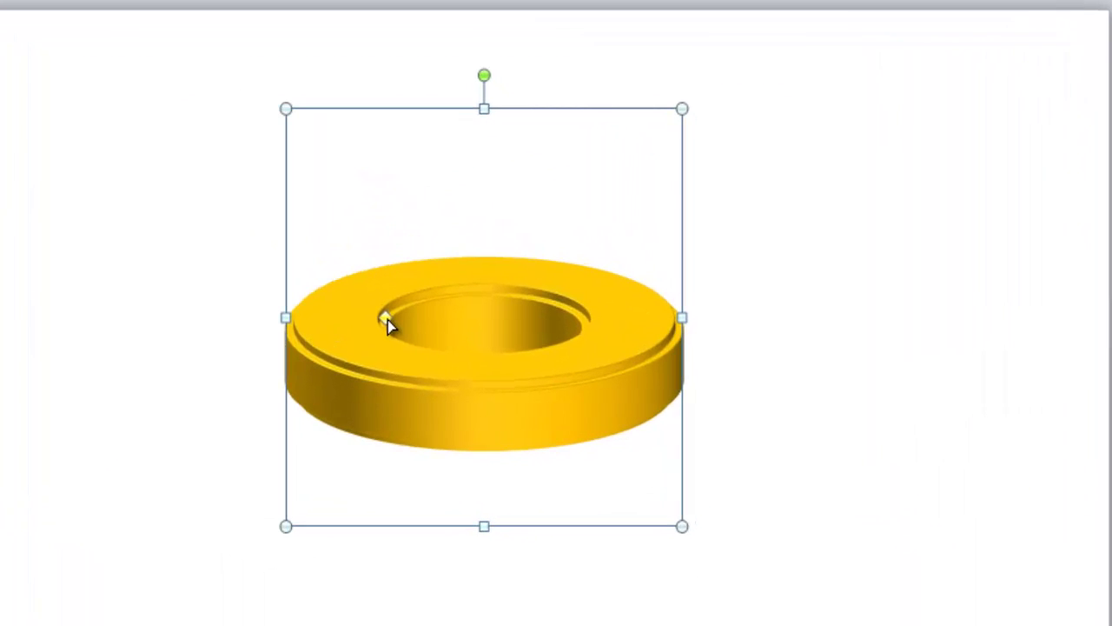
left_click_drag(387, 320, 359, 319)
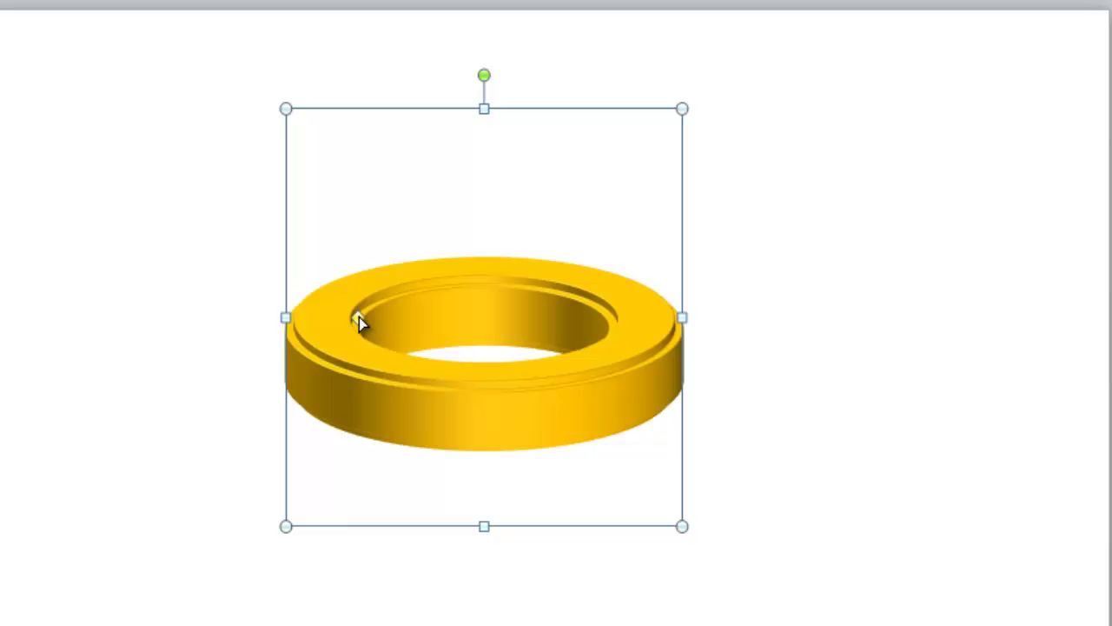
left_click_drag(359, 317, 385, 319)
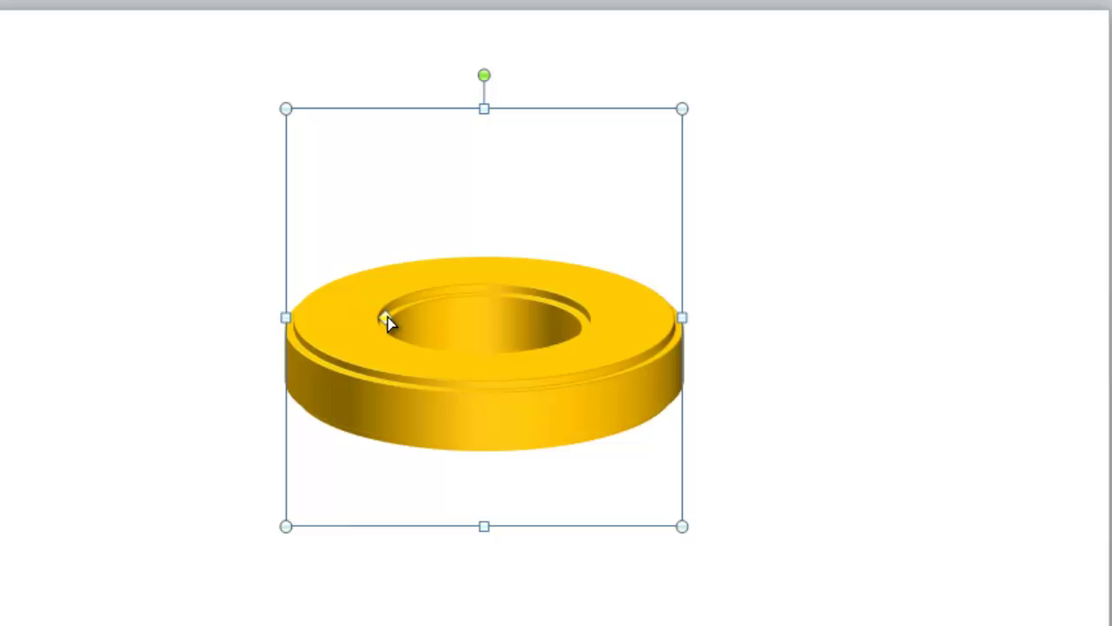
left_click_drag(387, 317, 363, 320)
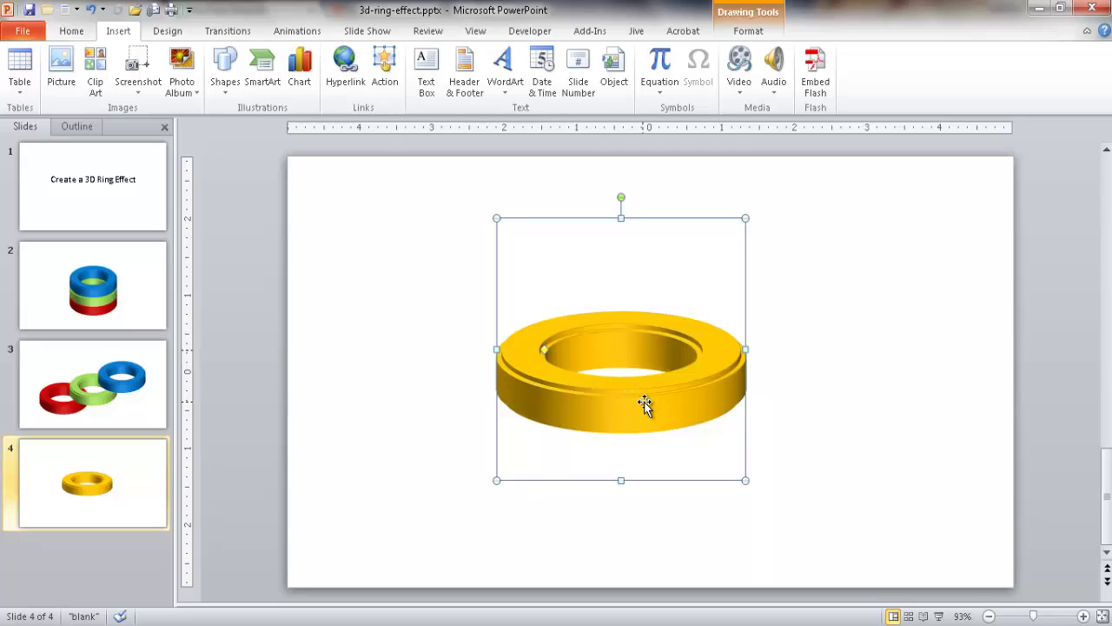
Step: Move the ring down-left, then Ctrl+drag an overlapping copy up and to the right
left_click(847, 425)
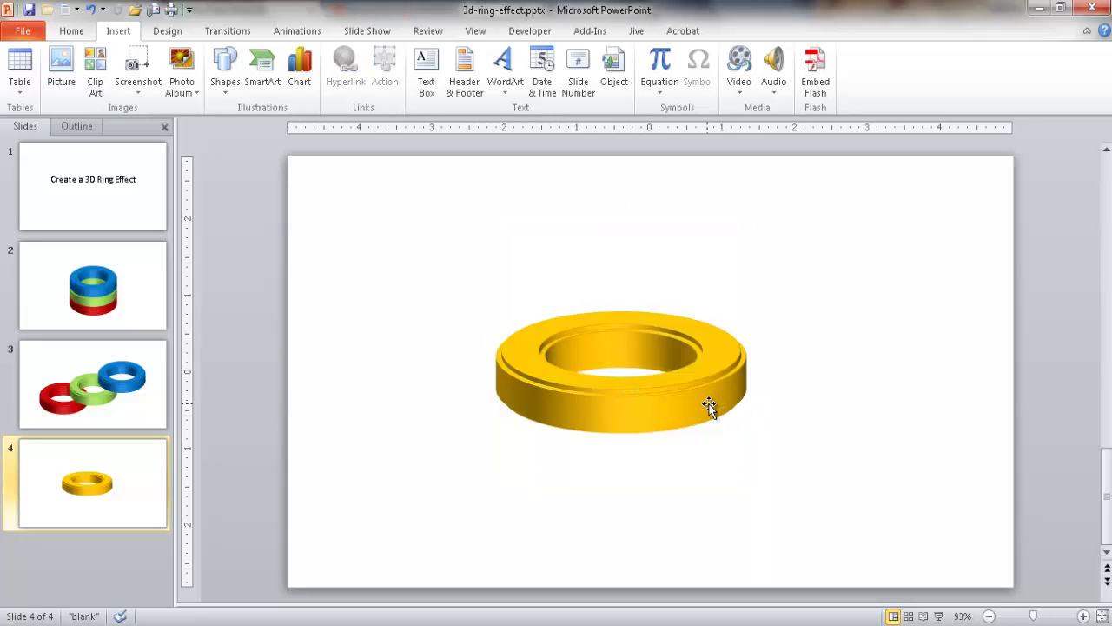
left_click_drag(696, 401, 639, 443)
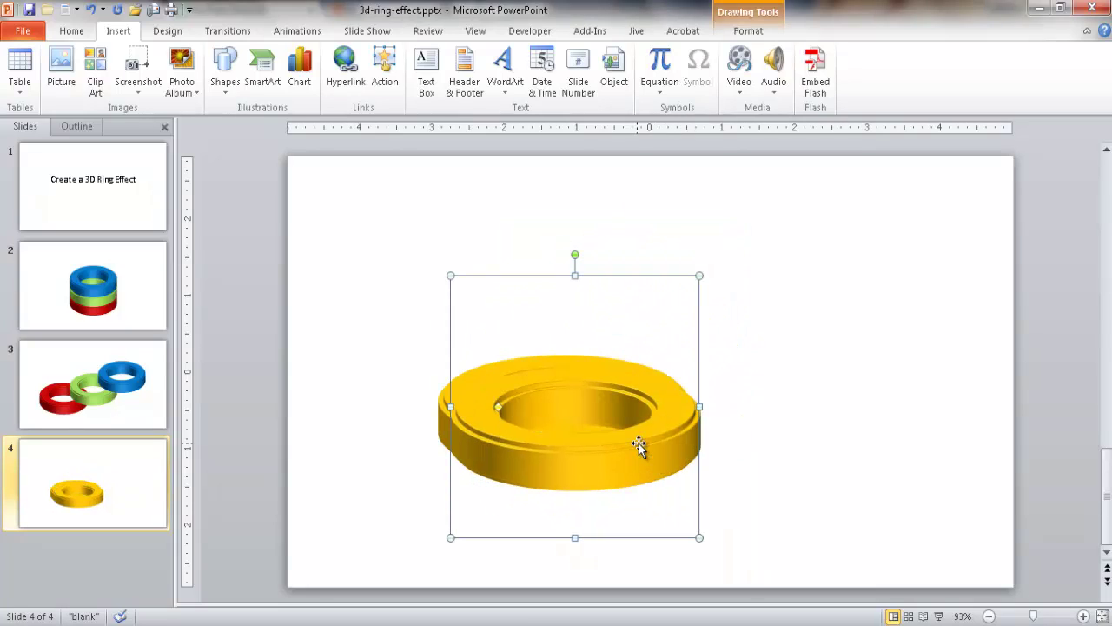
left_click_drag(639, 445, 732, 393)
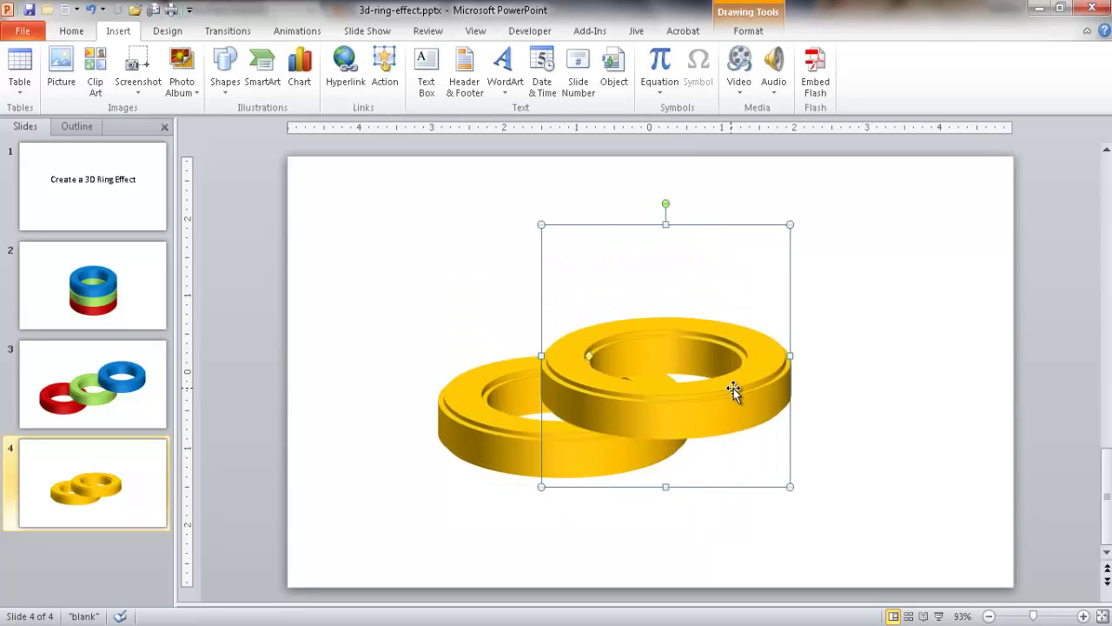
Step: Set the front ring's Shape Fill and Shape Outline to Purple
right_click(735, 389)
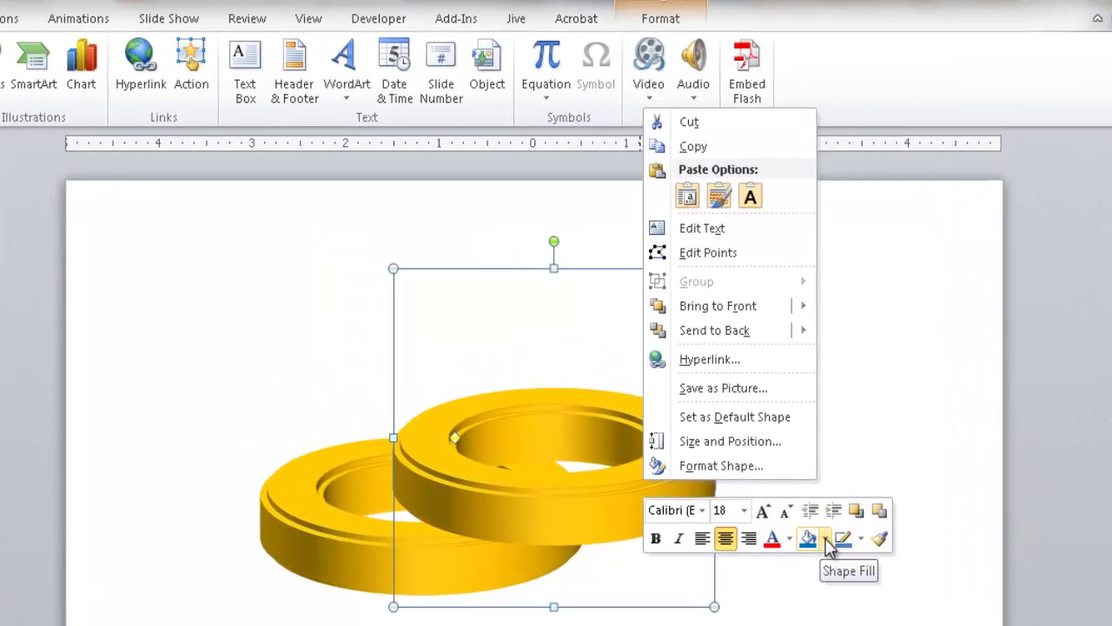
left_click(831, 516)
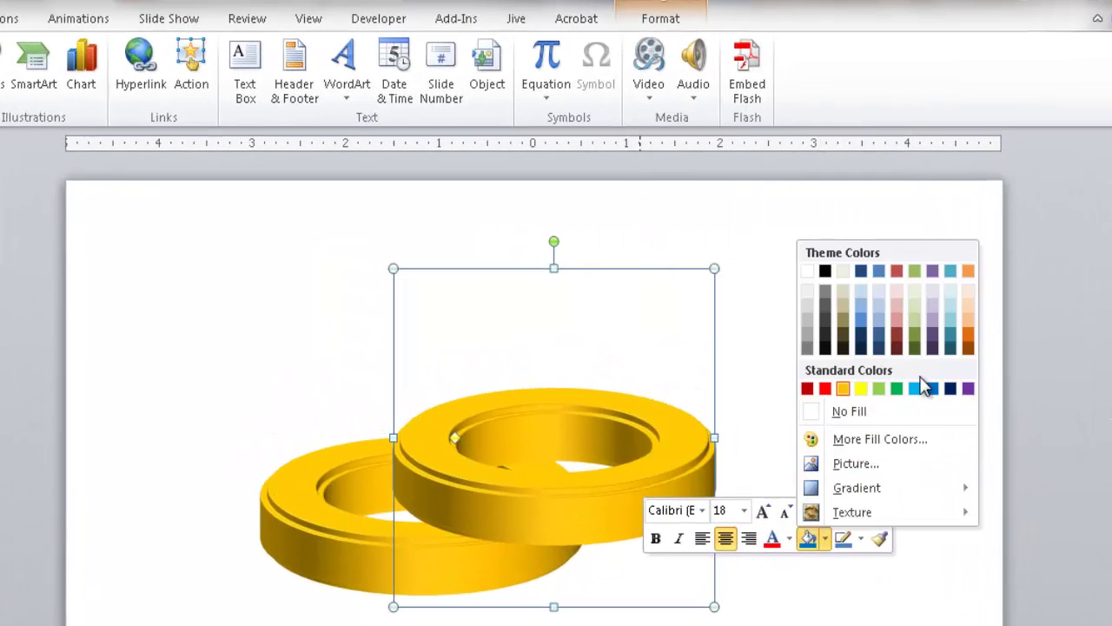
left_click(969, 389)
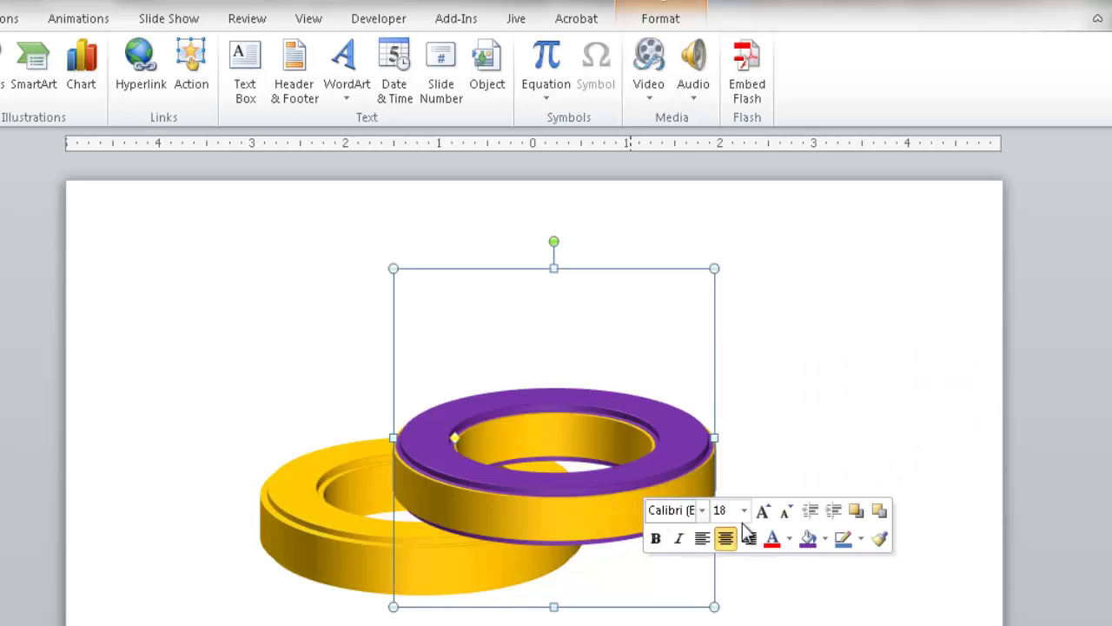
left_click(862, 539)
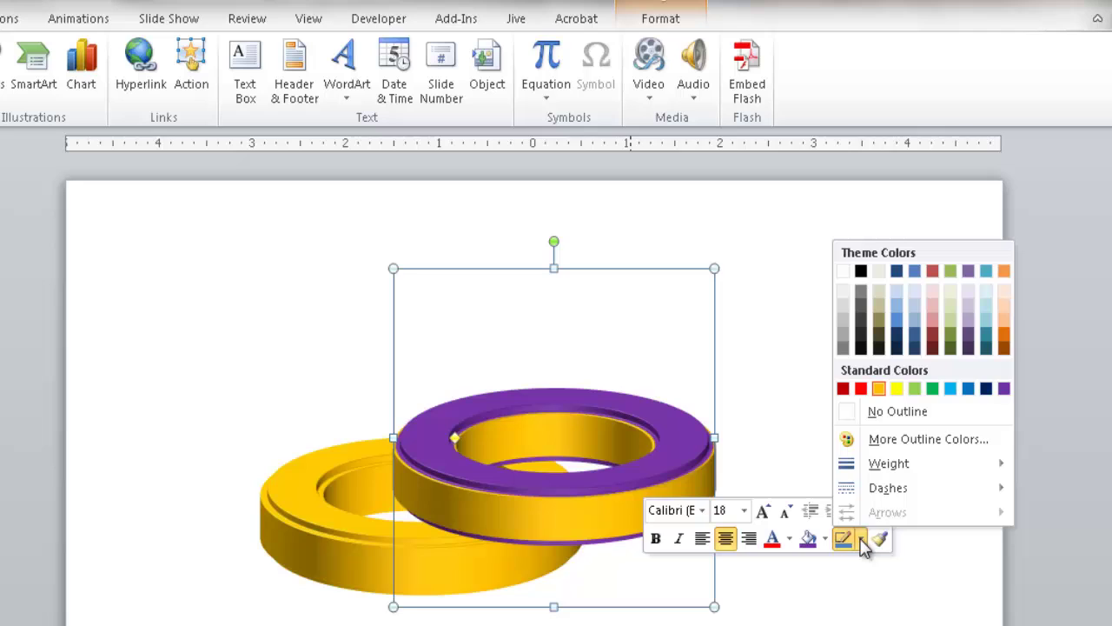
left_click(1005, 389)
left_click(733, 588)
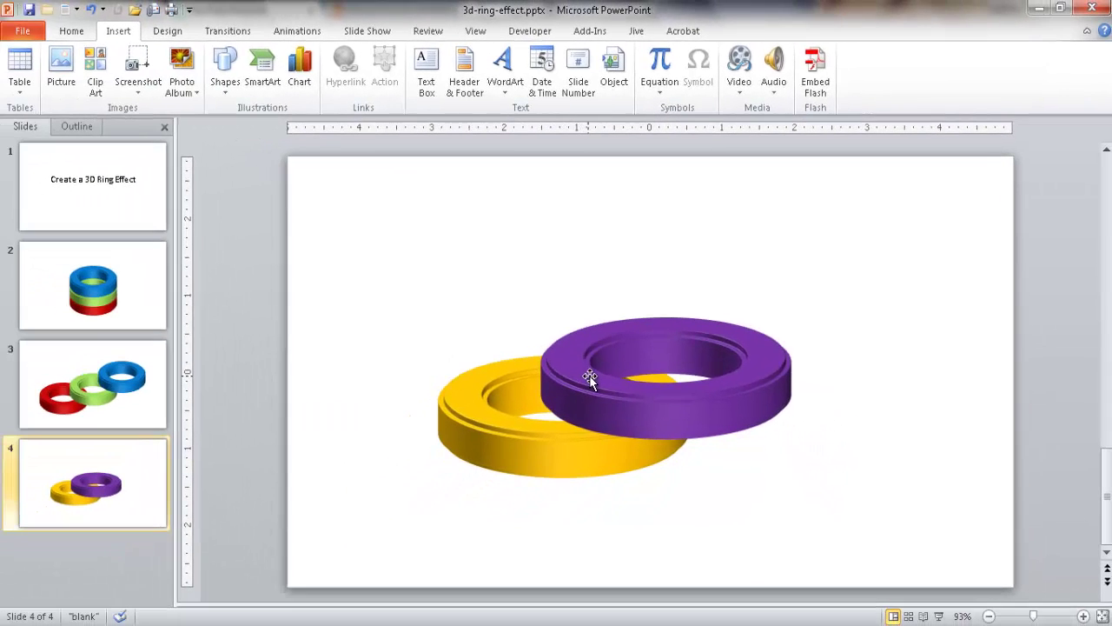
Step: Drag the purple ring onto the gold ring, aligned on the centre guide
left_click(437, 467)
left_click_drag(573, 381, 488, 389)
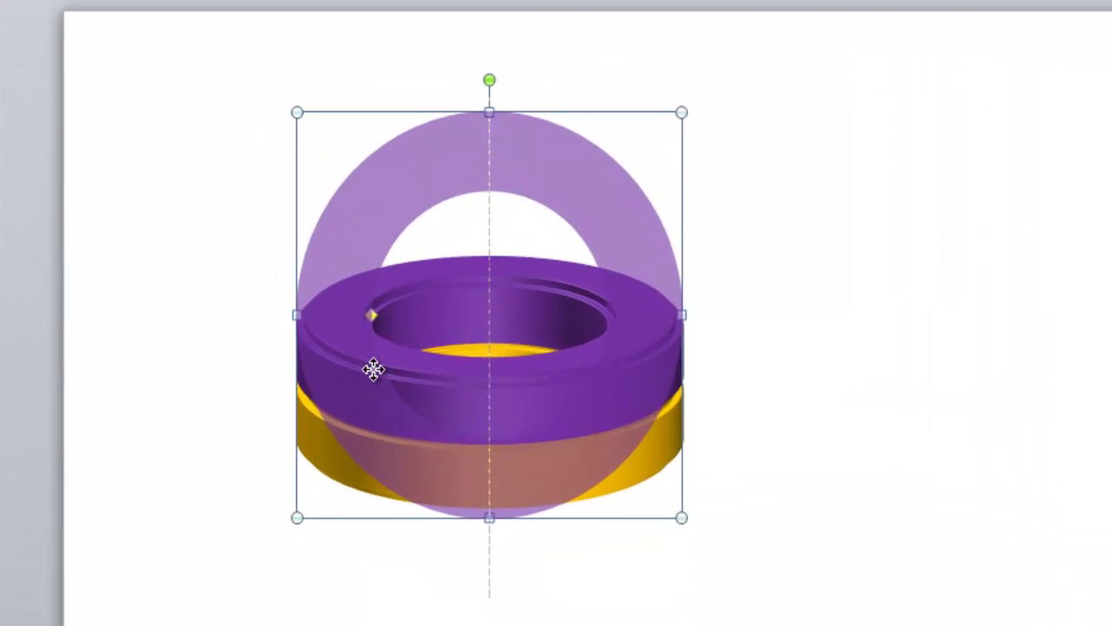
left_click_drag(373, 369, 372, 369)
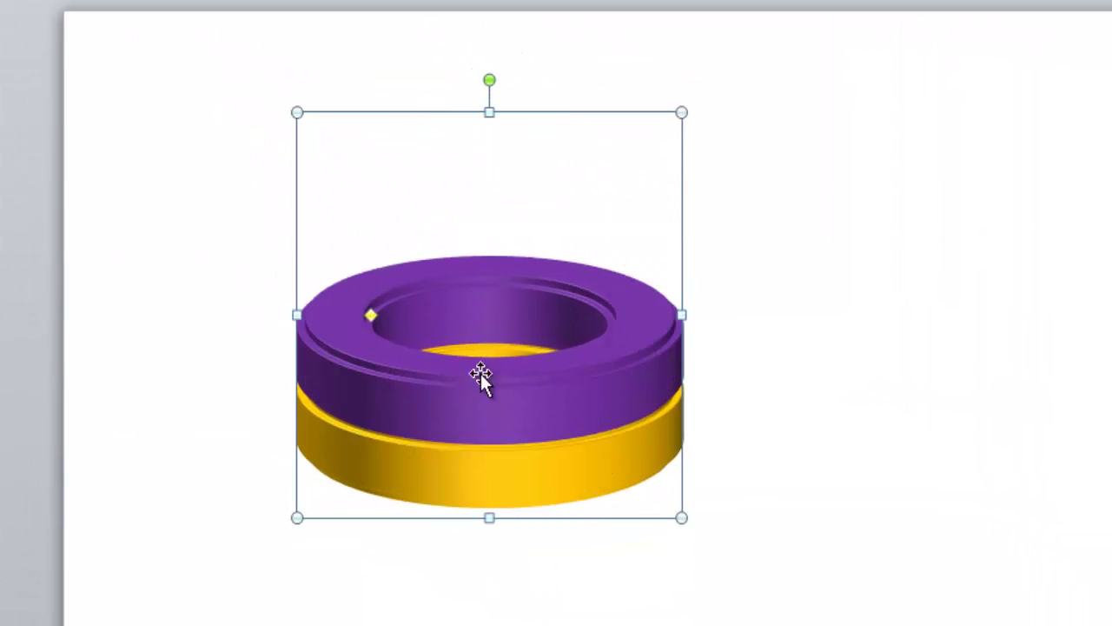
left_click(821, 410)
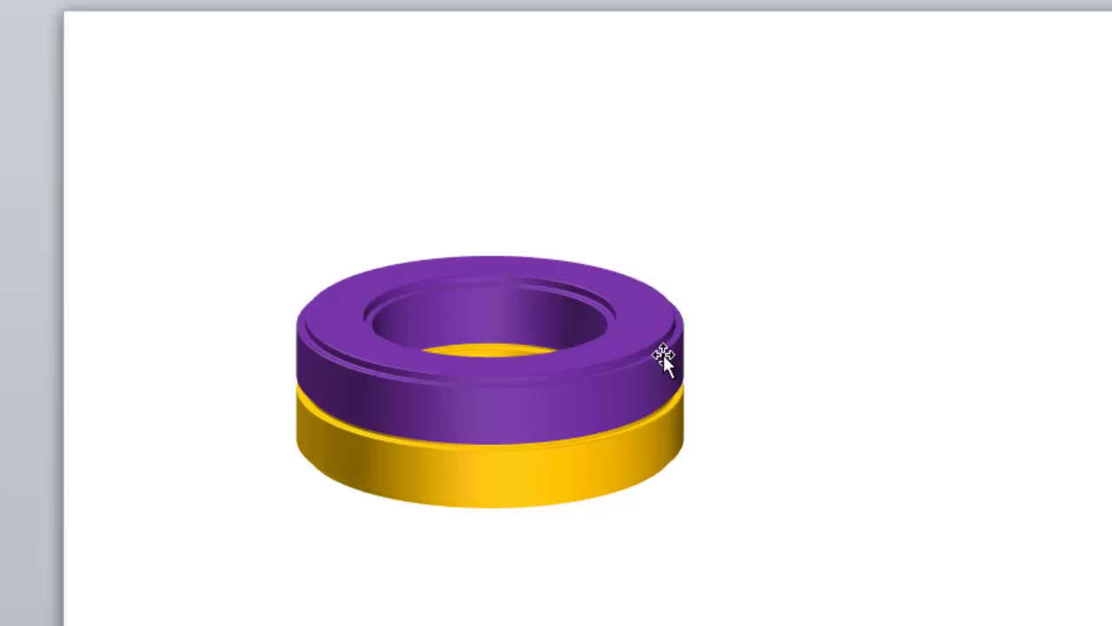
Step: Ctrl+drag a copy of the purple ring upward and set its fill and outline to Green
left_click(637, 345)
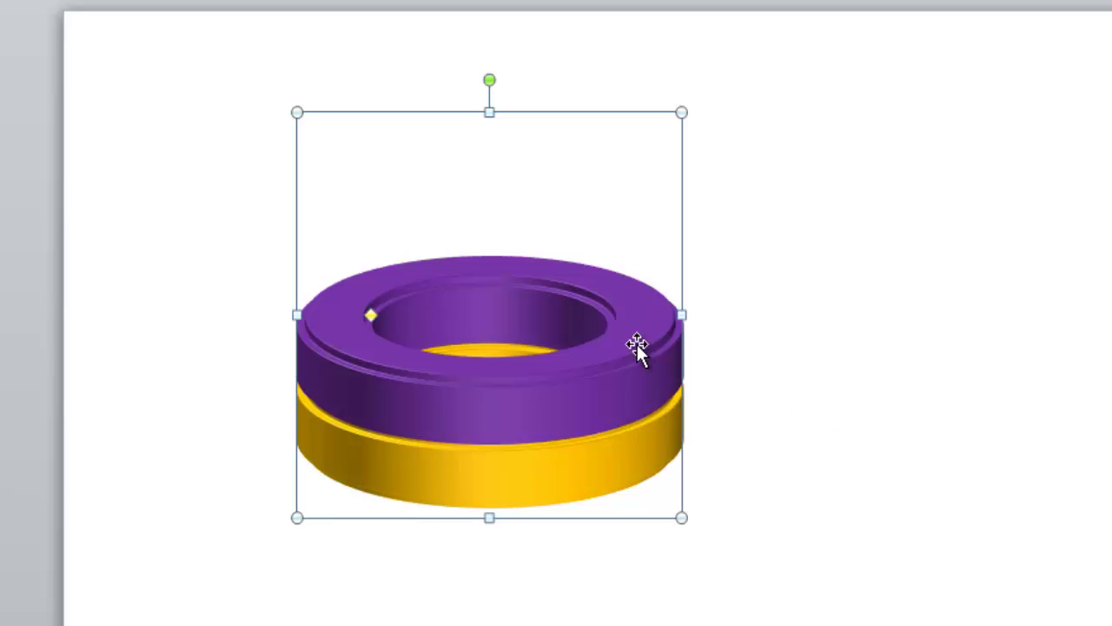
left_click_drag(640, 346, 658, 282)
right_click(662, 256)
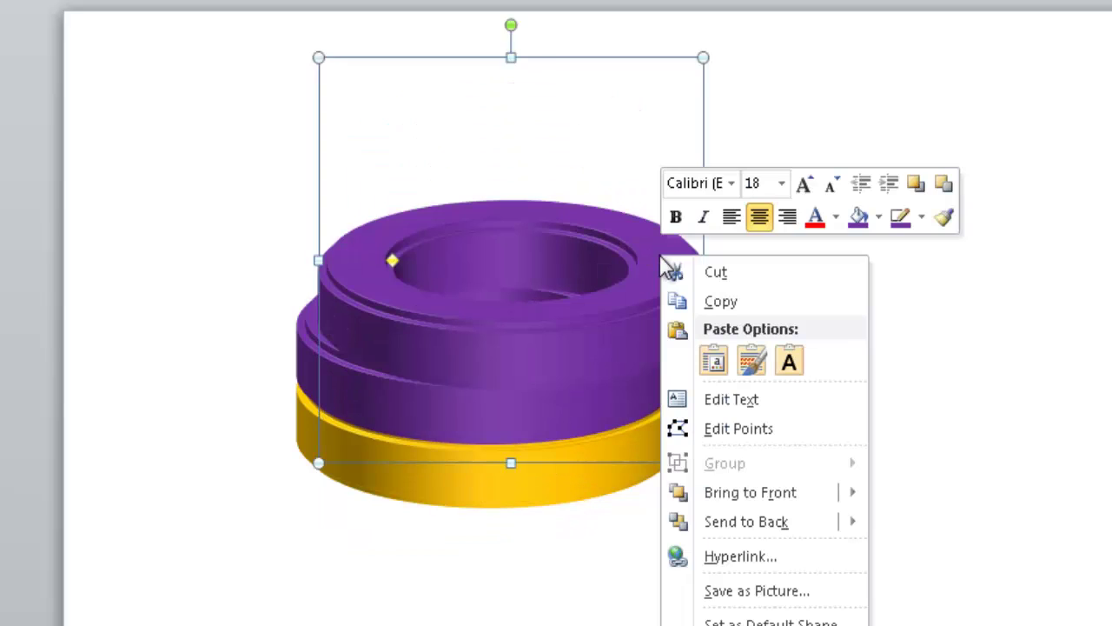
left_click(878, 218)
left_click(965, 408)
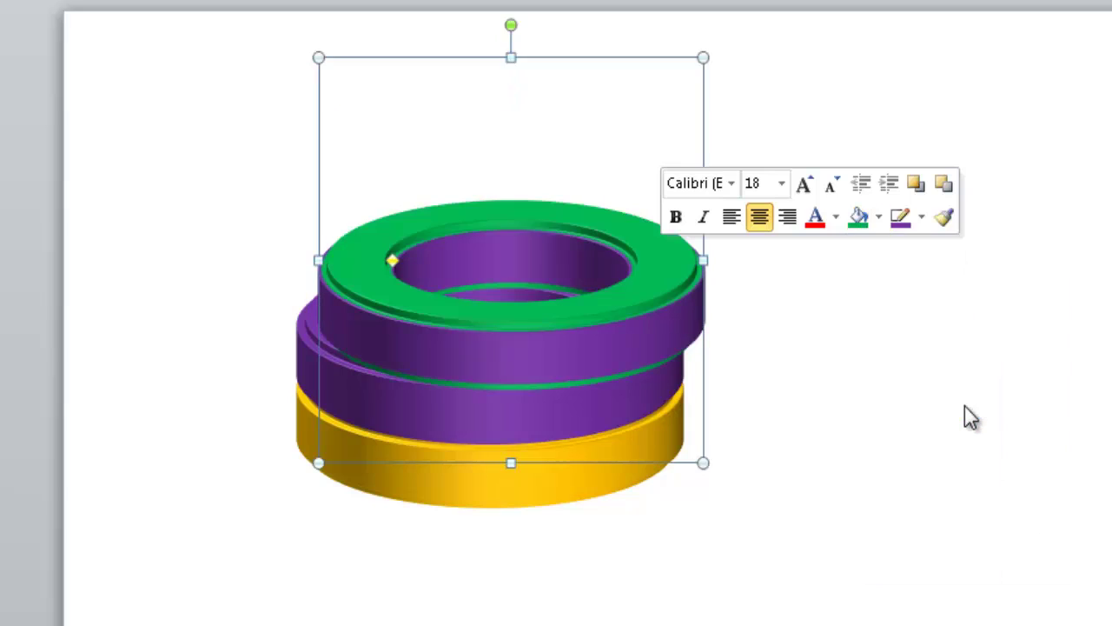
left_click(921, 219)
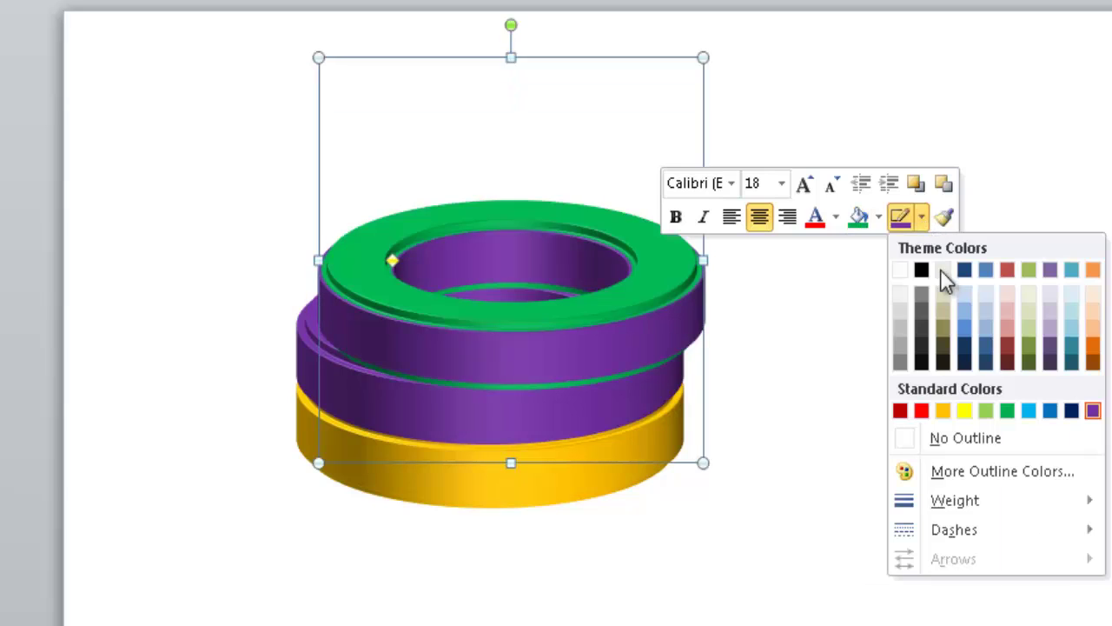
left_click(1007, 409)
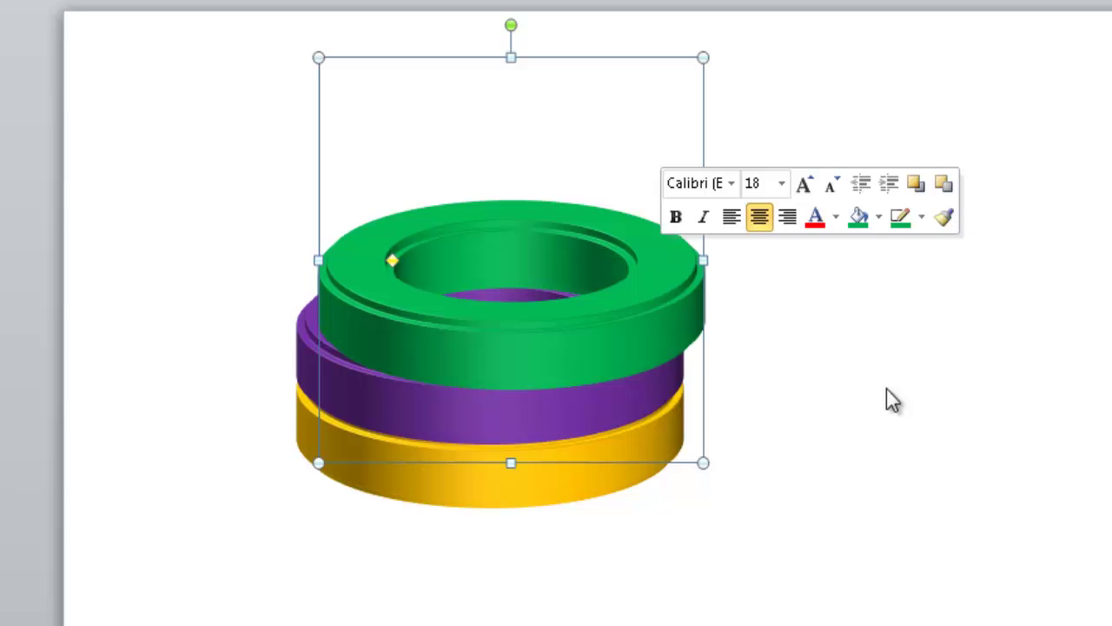
Step: Drag and arrow-nudge the green ring down until it sits flush on the purple ring
left_click_drag(665, 322, 647, 318)
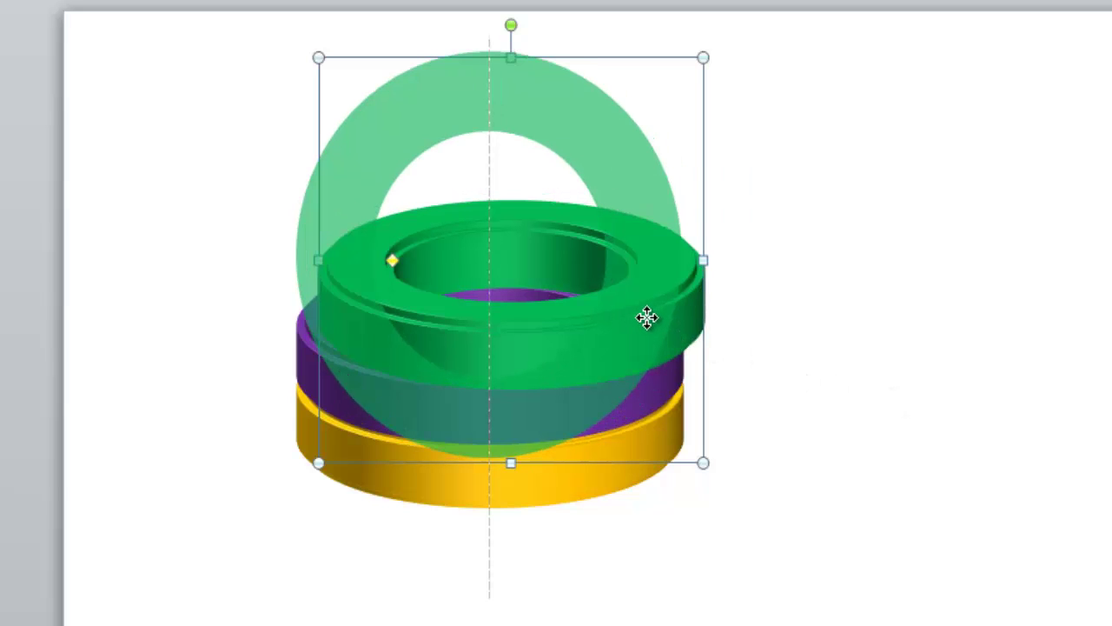
left_click_drag(648, 317, 640, 318)
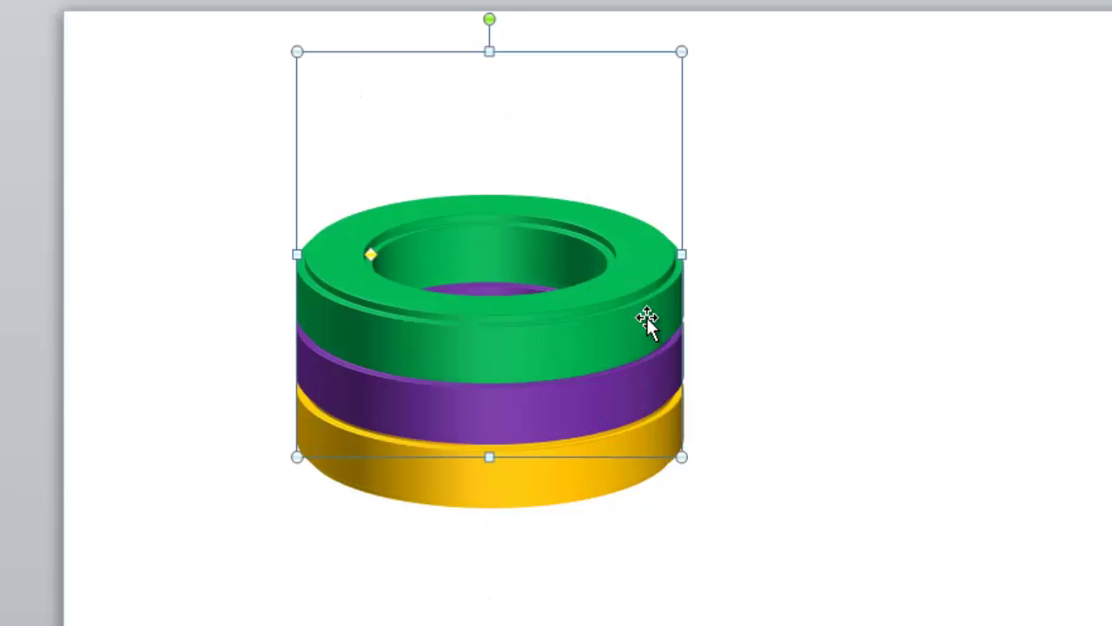
left_click(836, 326)
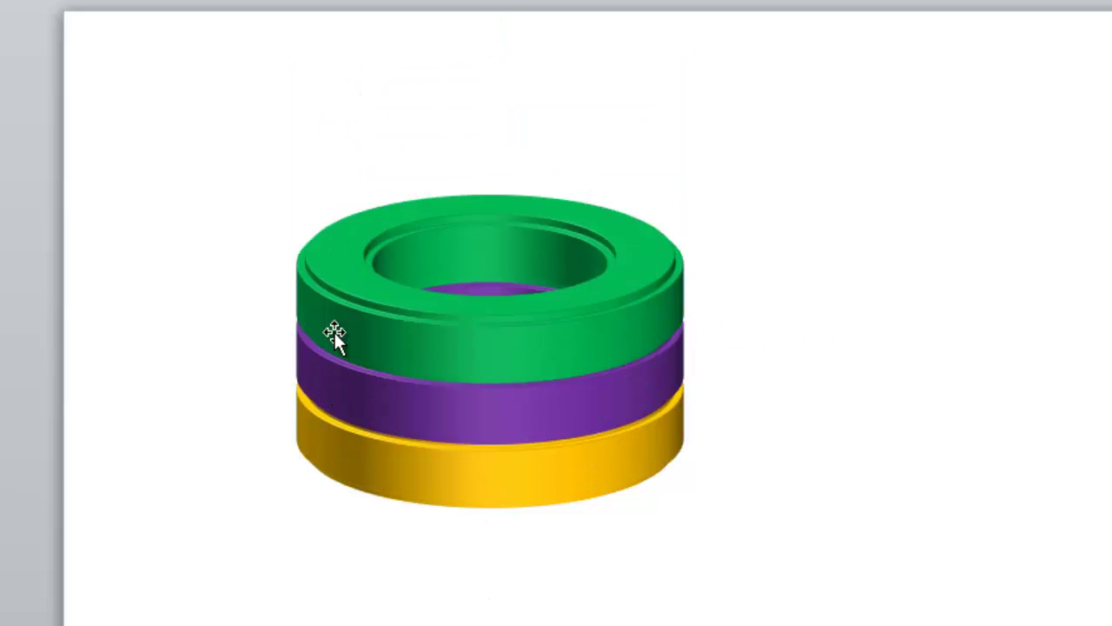
left_click(368, 339)
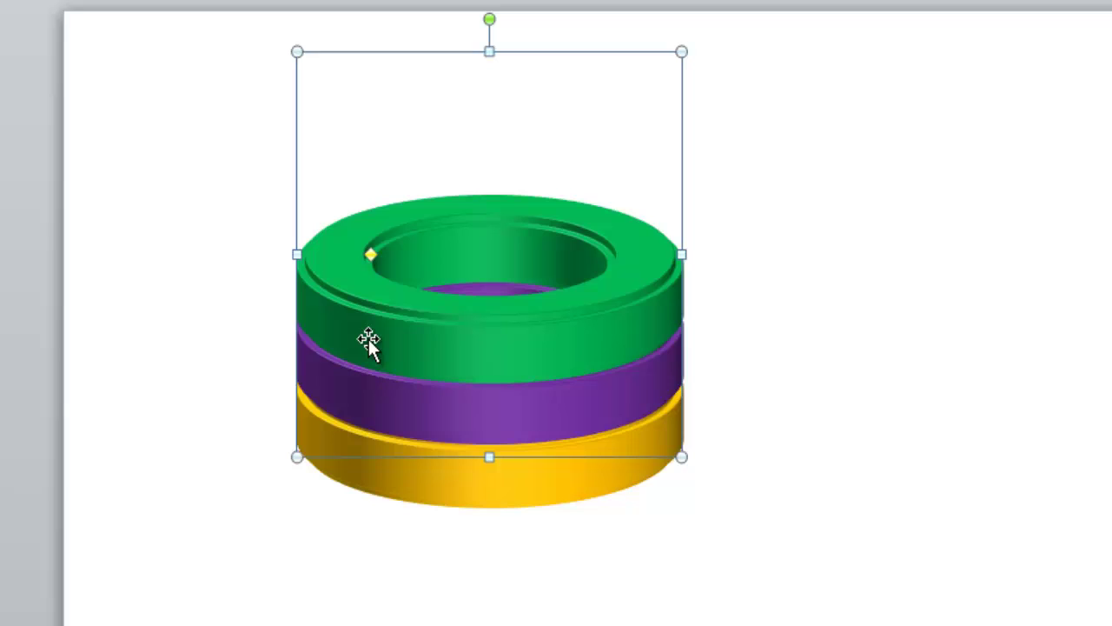
key("Up")
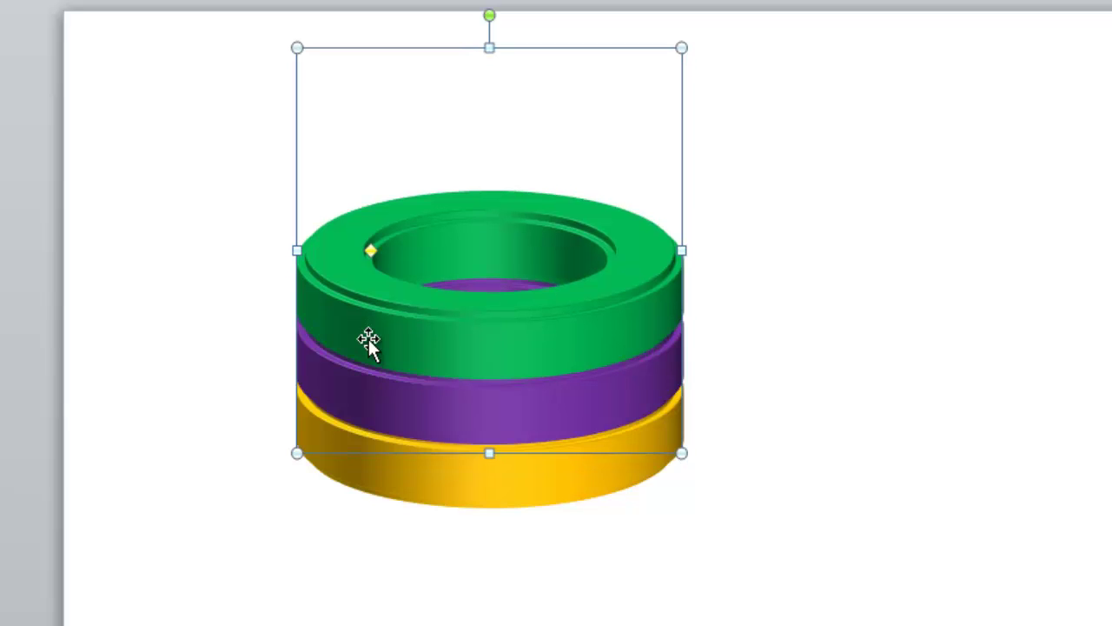
key("Down")
key("Down")
left_click_drag(368, 339, 363, 396)
key("Down")
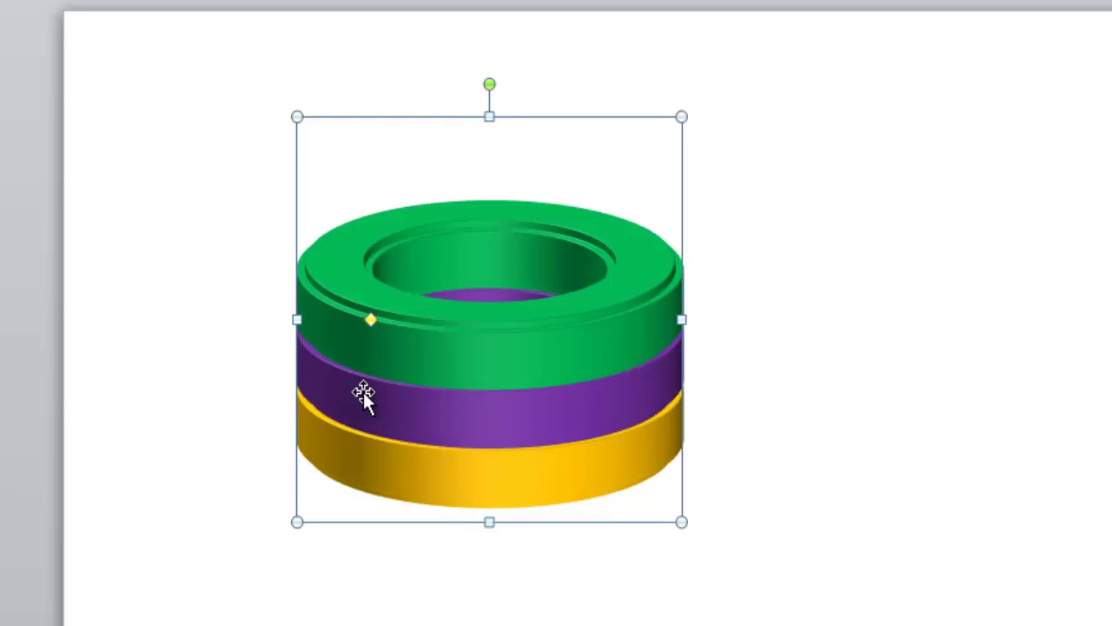
left_click(826, 473)
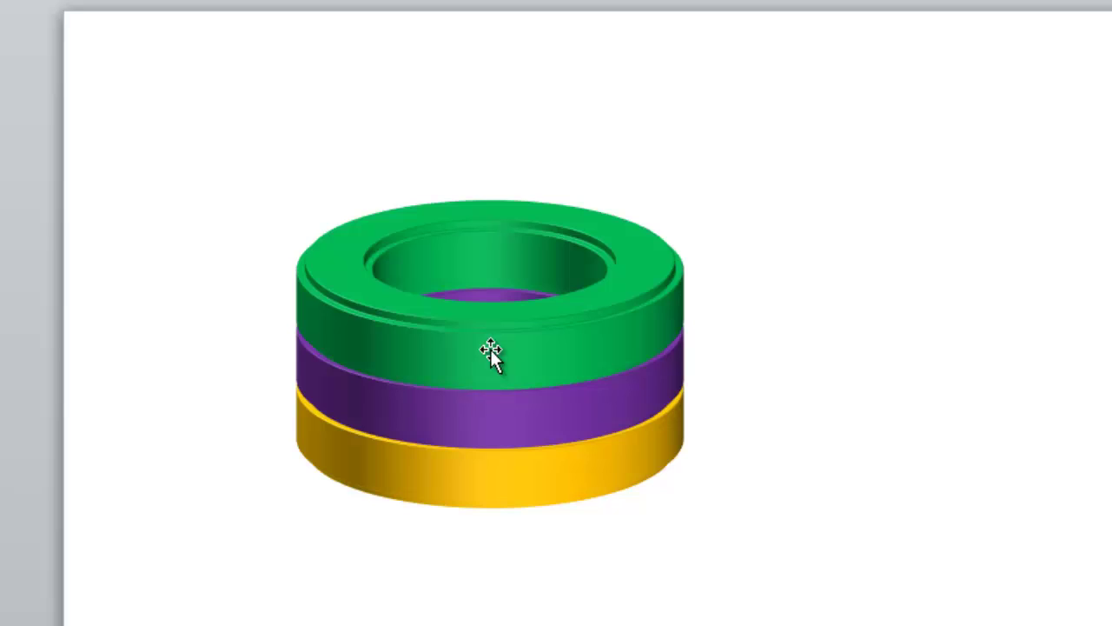
Step: Select the yellow, purple and green rings together with Ctrl+A and group them with Ctrl+G
left_click_drag(821, 545, 199, 103)
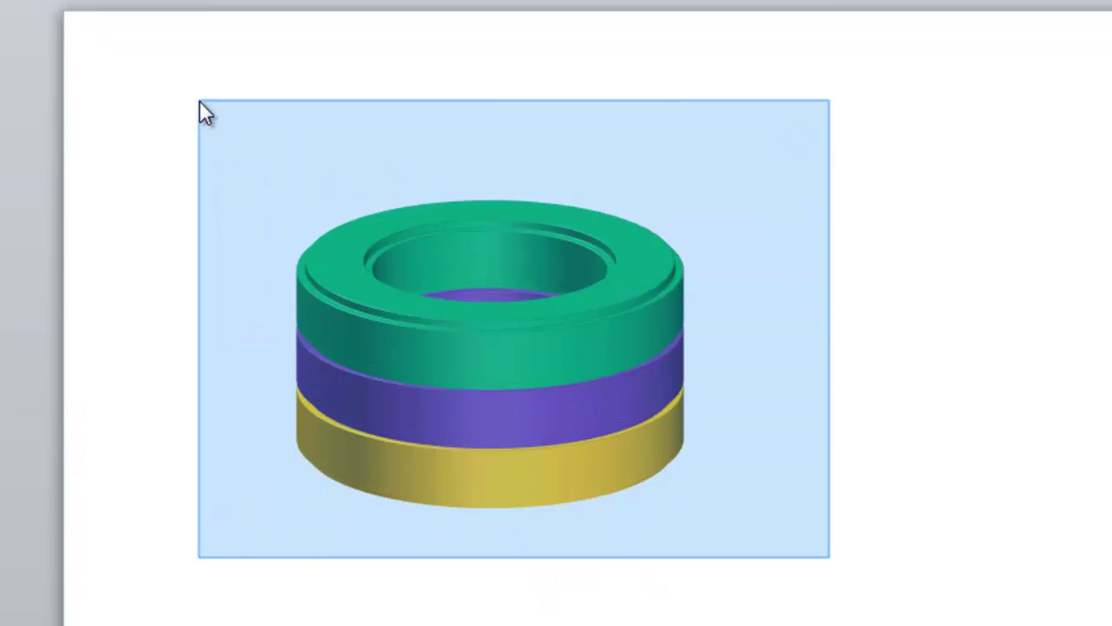
left_click(613, 330)
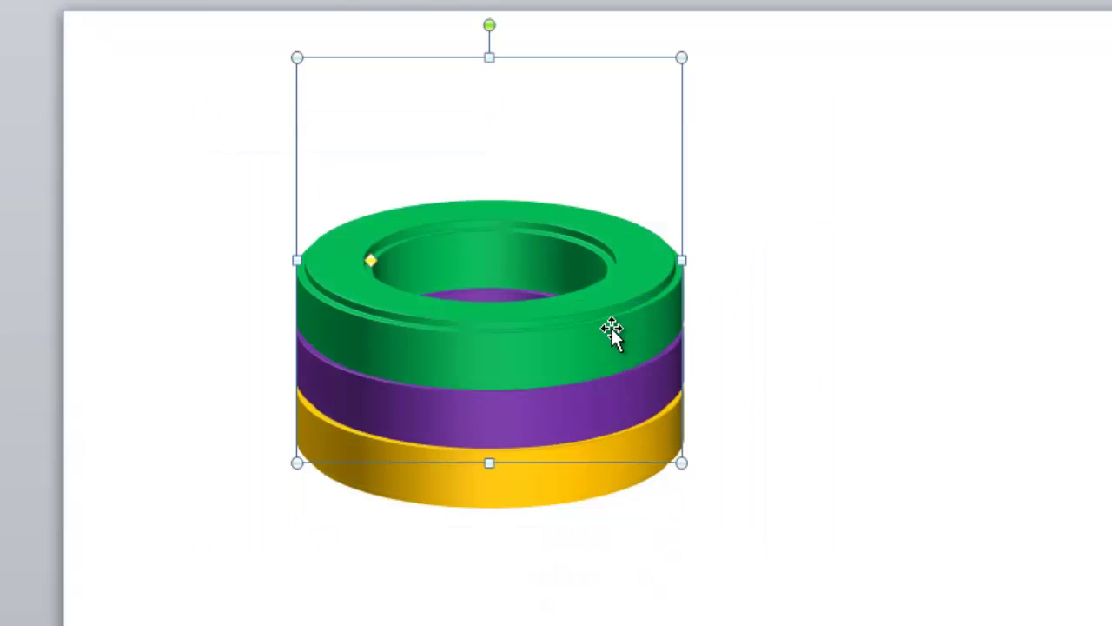
left_click(565, 425)
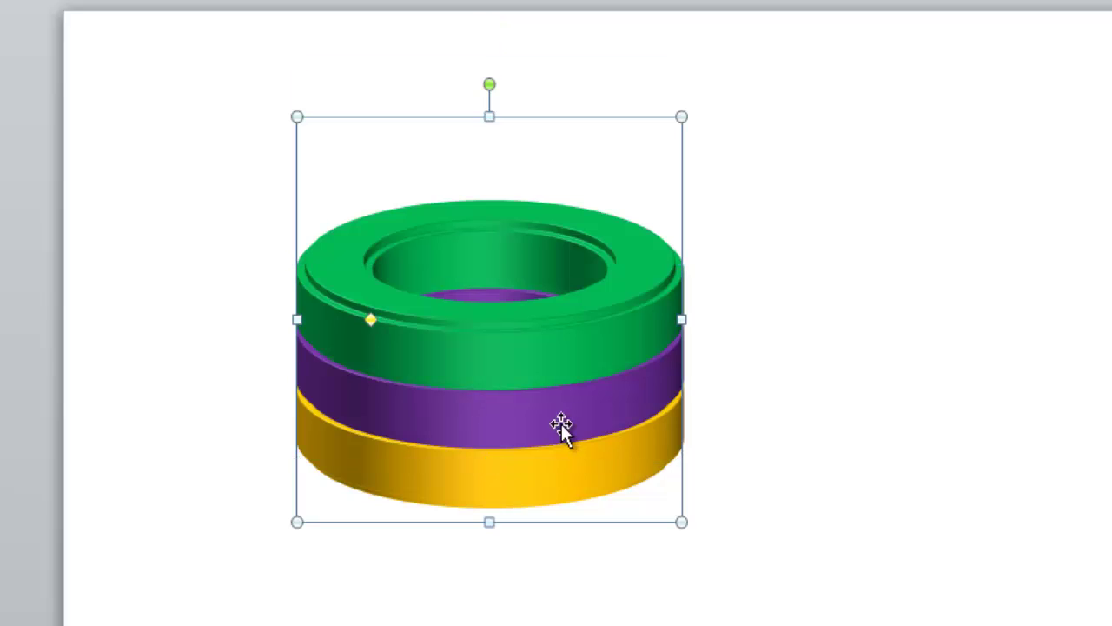
left_click(567, 469)
left_click(814, 510)
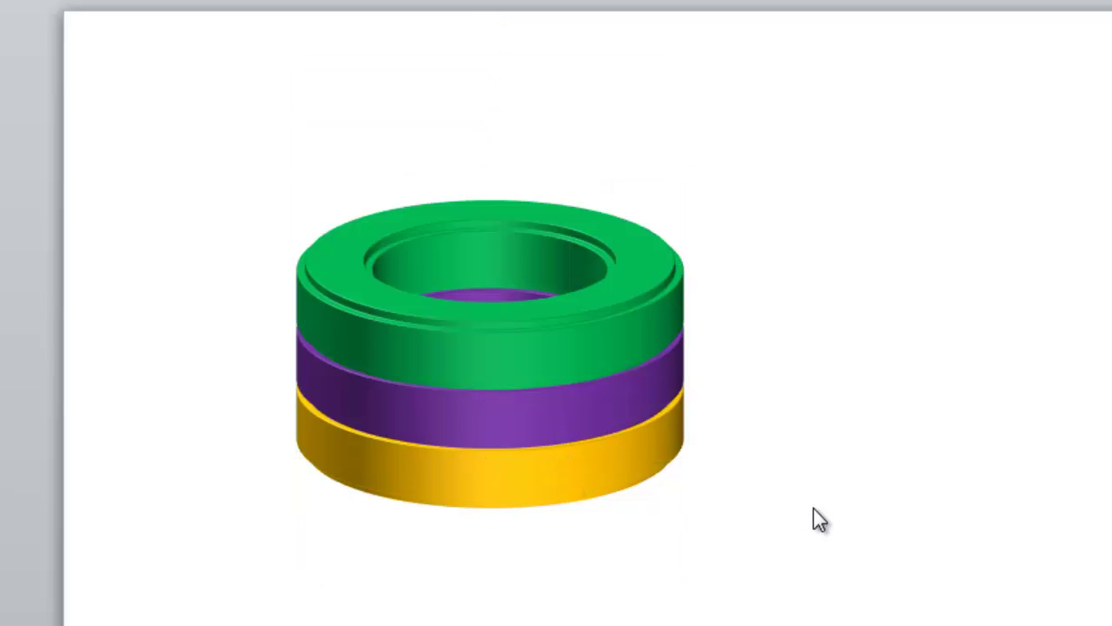
key("ctrl+a")
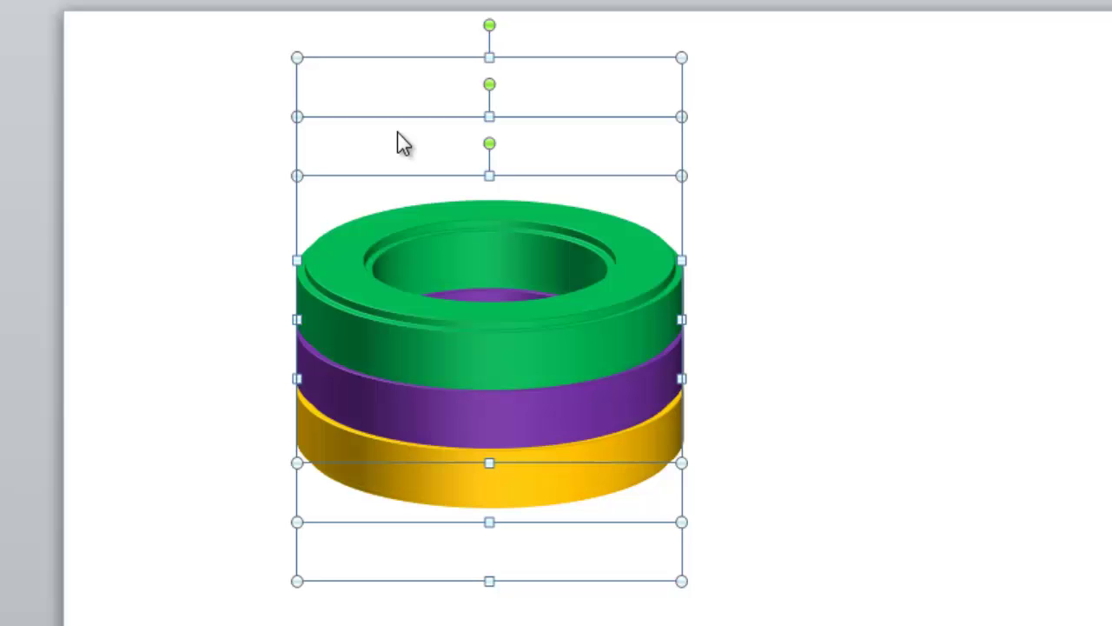
key("ctrl+g")
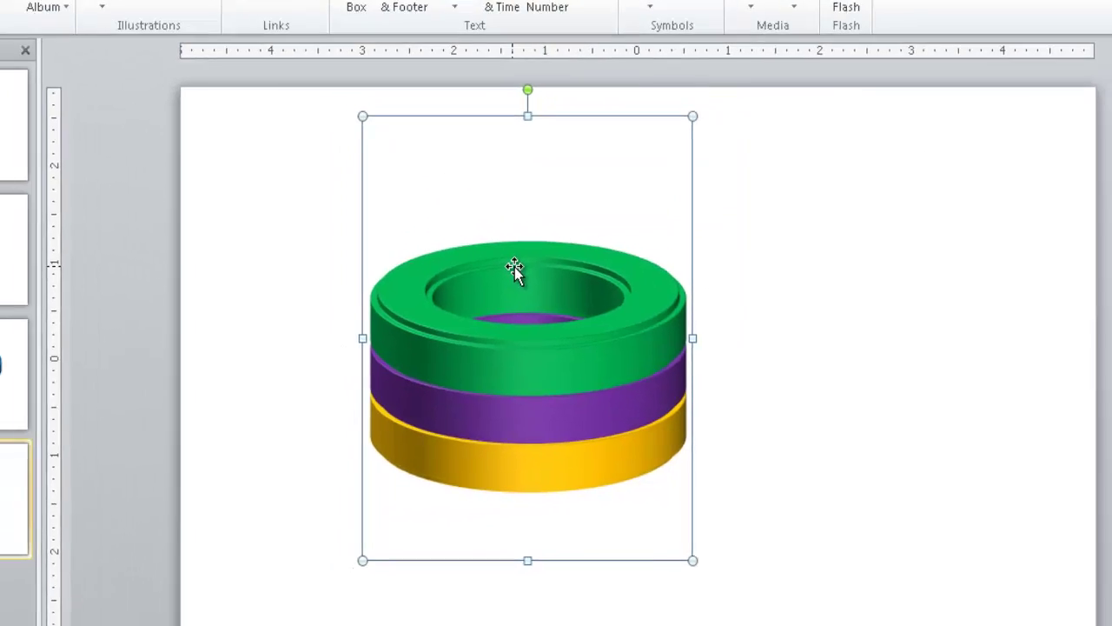
Step: Shift the grouped rings rightward toward the centre of the slide
left_click_drag(475, 235, 589, 251)
left_click_drag(628, 311, 630, 312)
left_click_drag(694, 334, 708, 335)
left_click(743, 370)
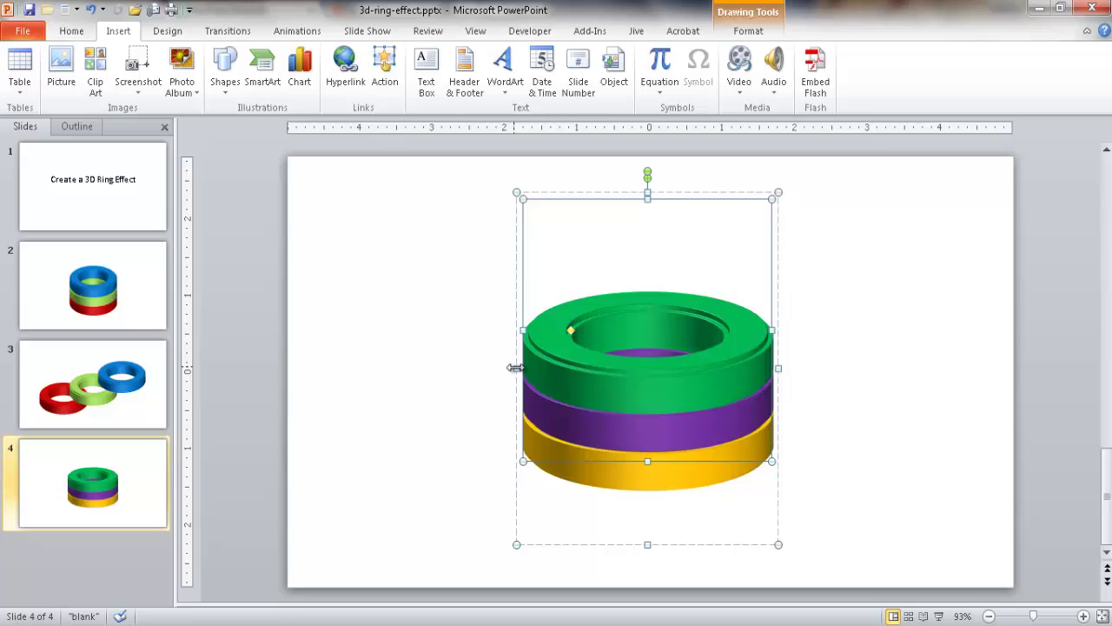
left_click_drag(516, 367, 418, 378)
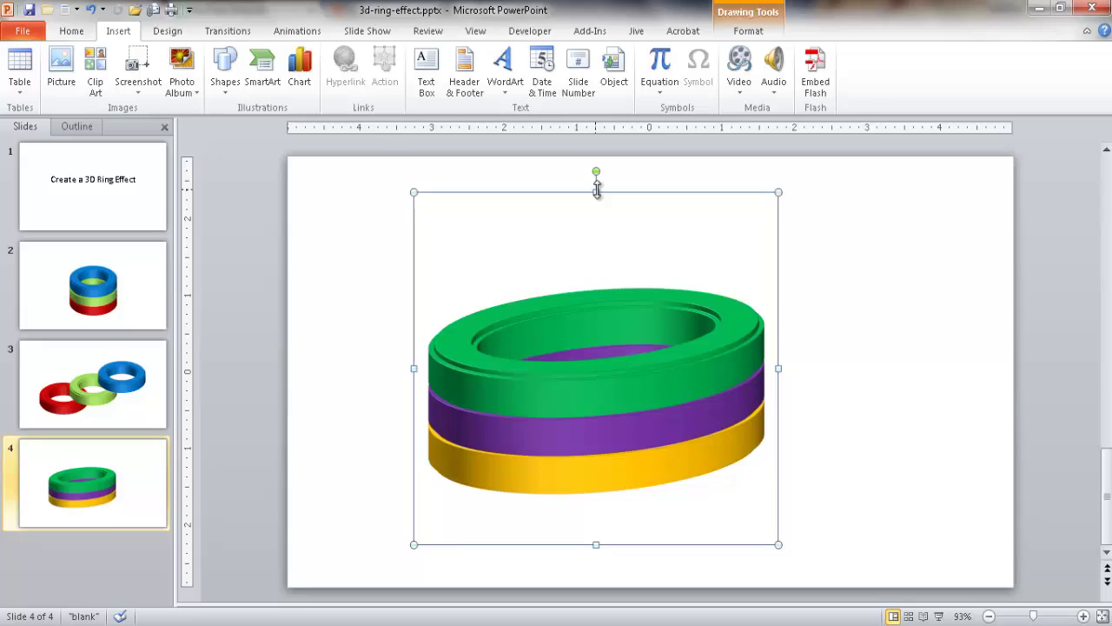
key("ctrl+z")
left_click(870, 338)
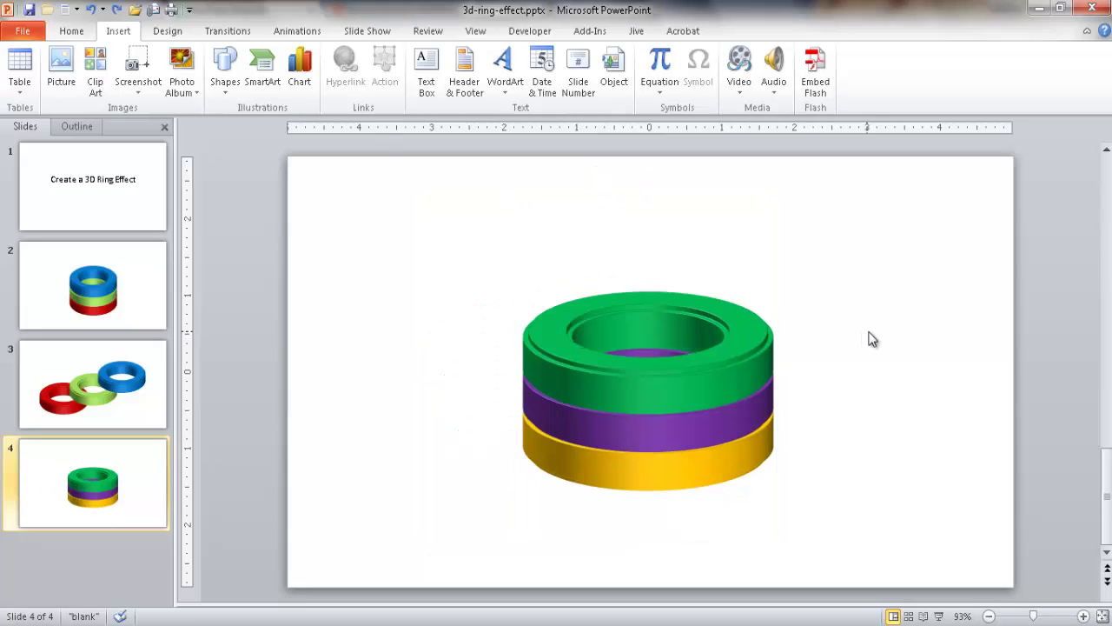